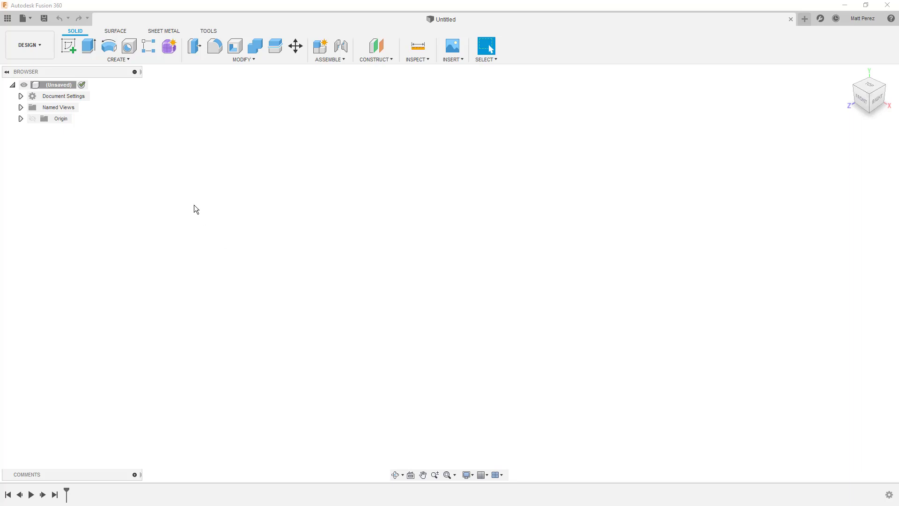
Browse the Surface and Sheet Metal tools, then return to Solid and open the Create menu
{"action": "left_click", "coordinate": [114, 33]}
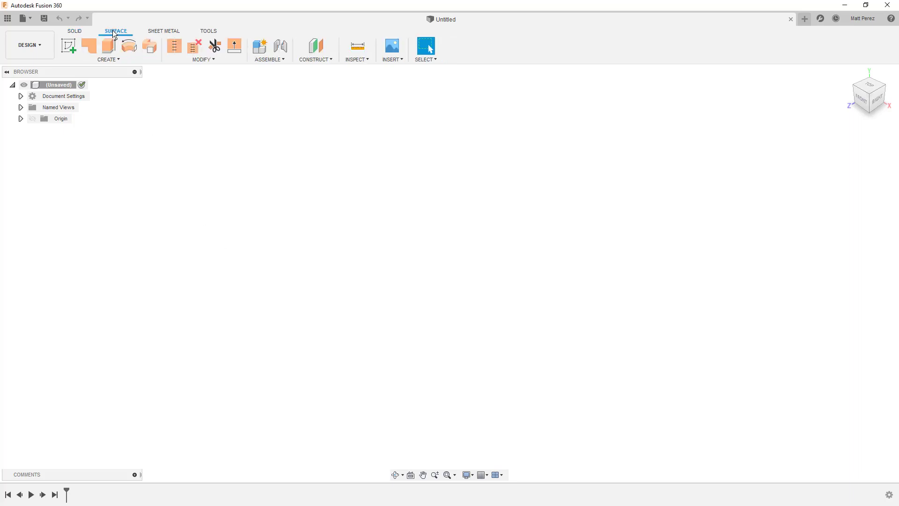
{"action": "left_click", "coordinate": [169, 31]}
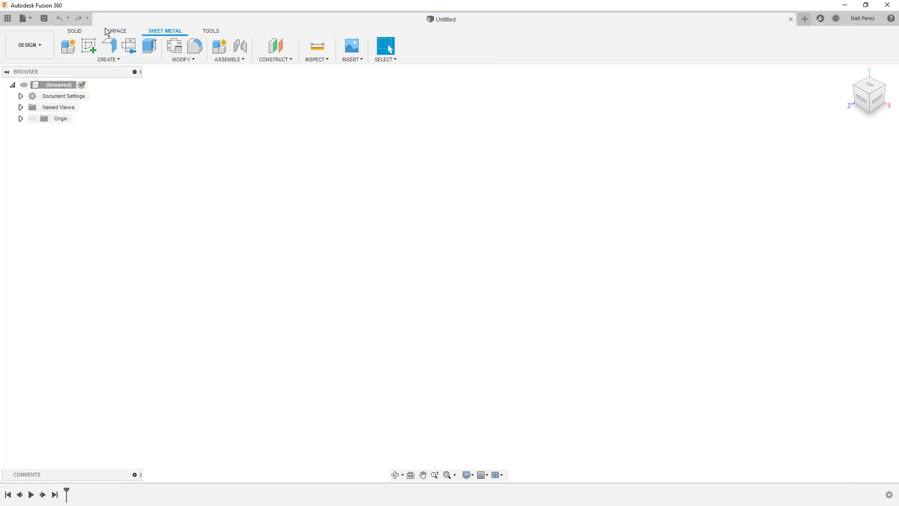
{"action": "left_click", "coordinate": [78, 33]}
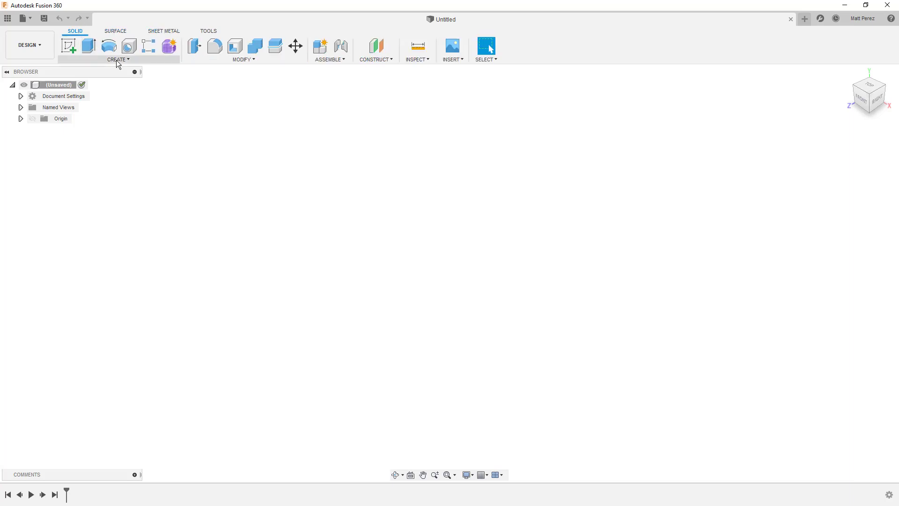
{"action": "left_click", "coordinate": [116, 60]}
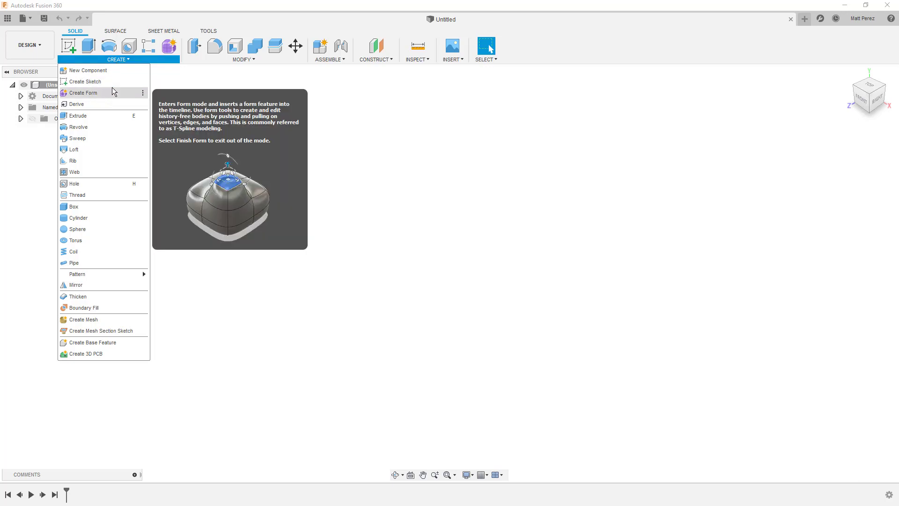
Enter the Form workspace with Create Form, then briefly open and close its Create menu
{"action": "left_click", "coordinate": [170, 47]}
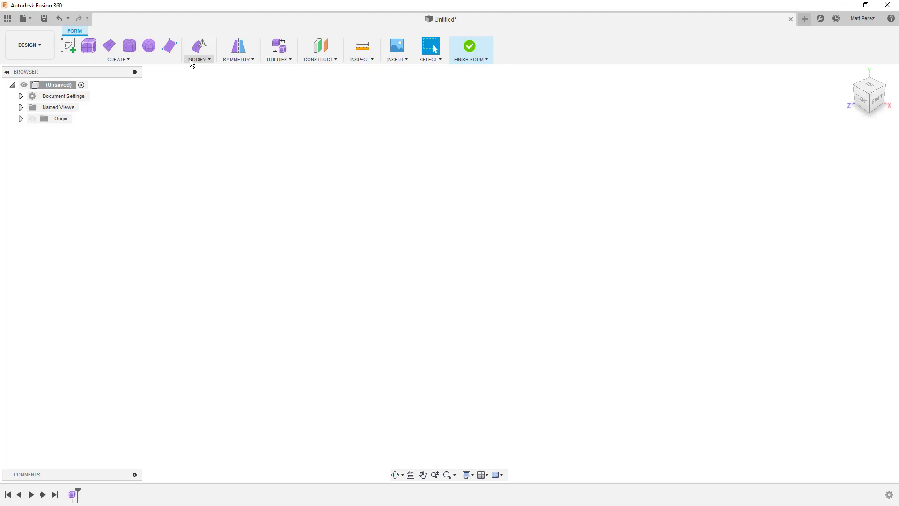
{"action": "left_click", "coordinate": [160, 60]}
{"action": "left_click", "coordinate": [159, 59]}
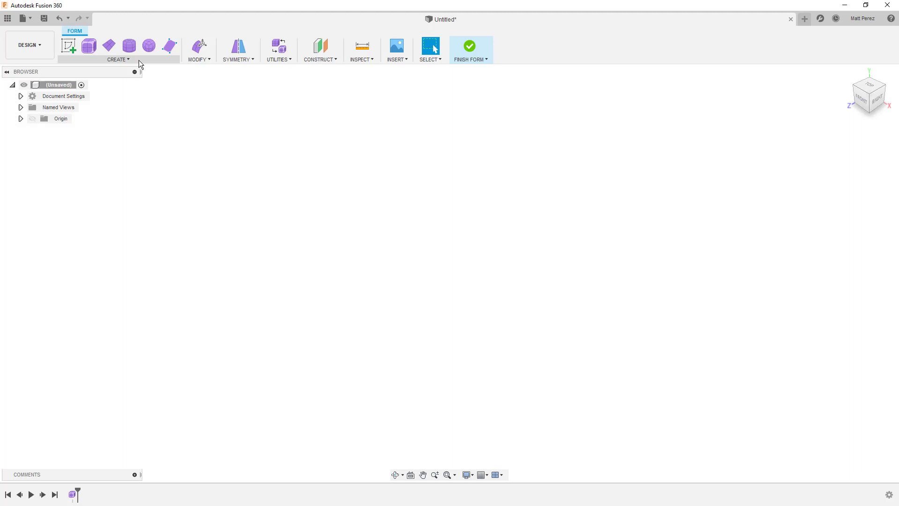
Open the Form tab's Create dropdown of T-spline shapes
{"action": "left_click", "coordinate": [138, 60]}
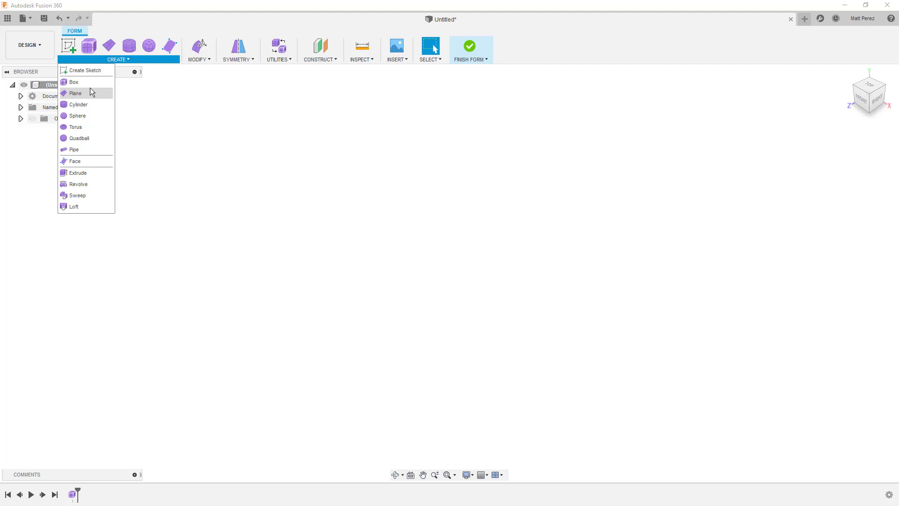
Place a centre-rectangle T-spline box on the bottom origin plane, about 147 × 85 mm around the origin
{"action": "left_click", "coordinate": [90, 83]}
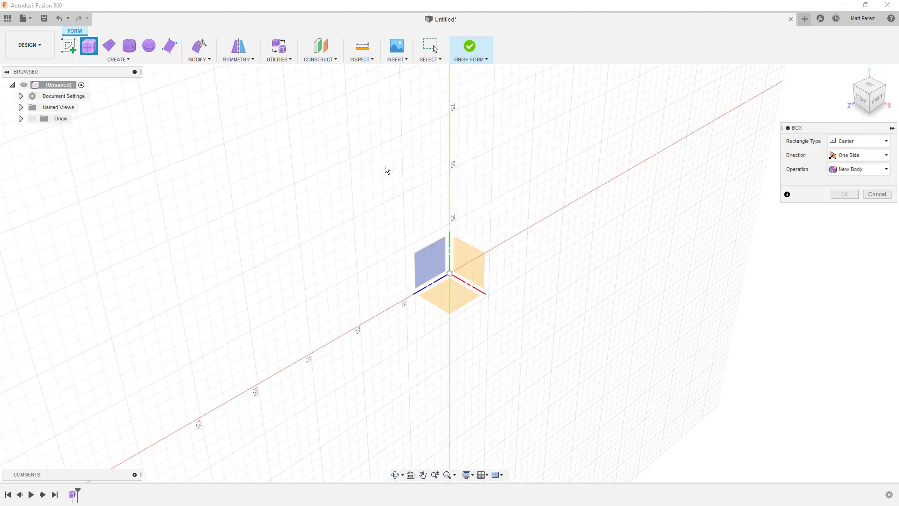
{"action": "middle_click_drag", "start_coordinate": [392, 175], "coordinate": [494, 209], "text": "shift"}
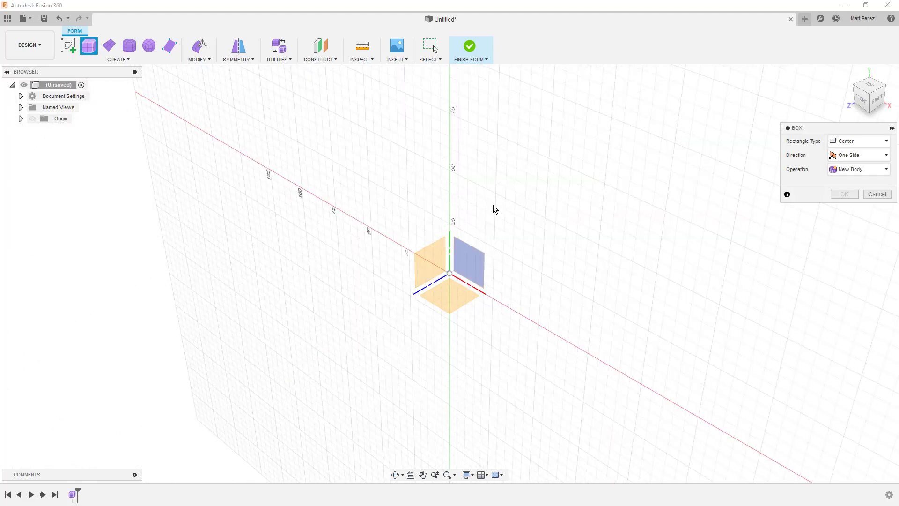
{"action": "left_click", "coordinate": [449, 292]}
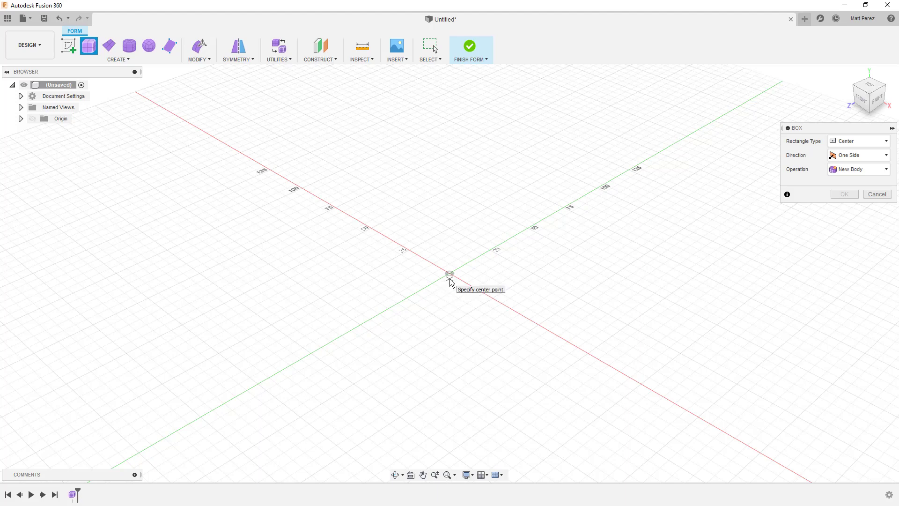
{"action": "left_click", "coordinate": [874, 142]}
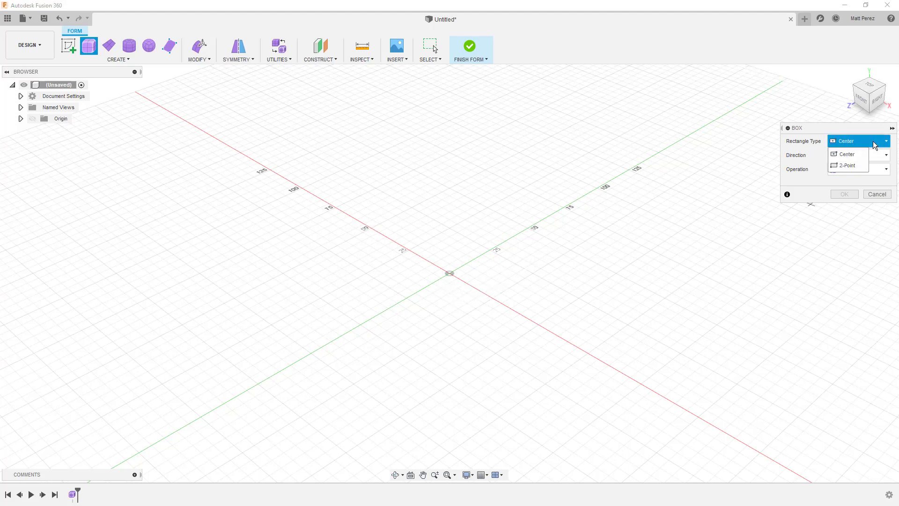
{"action": "left_click", "coordinate": [874, 142]}
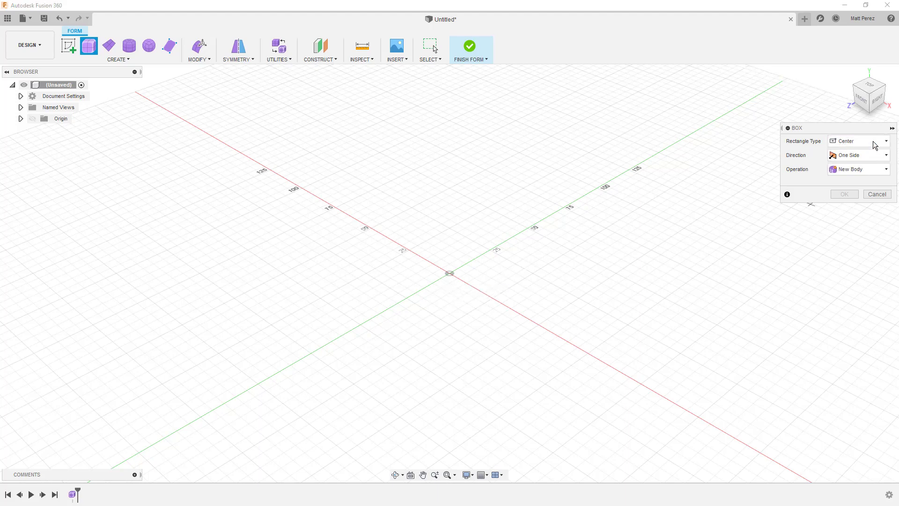
{"action": "left_click", "coordinate": [450, 273]}
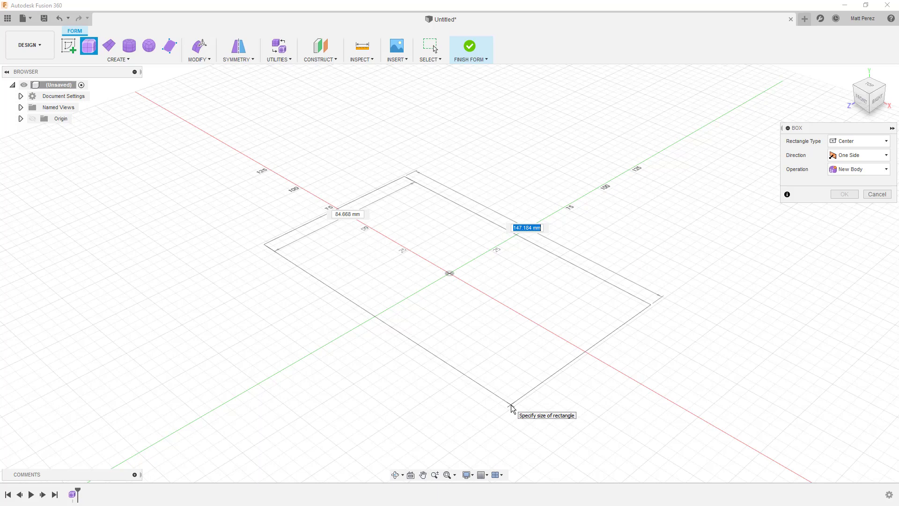
{"action": "left_click", "coordinate": [511, 409]}
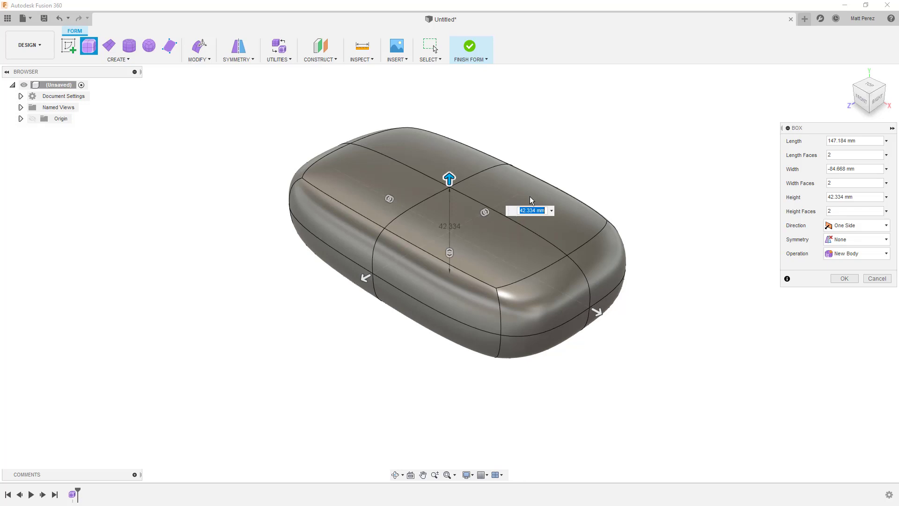
Set the box to height 50, width 80, length 150 mm, with four length faces
{"action": "type", "text": "50"}
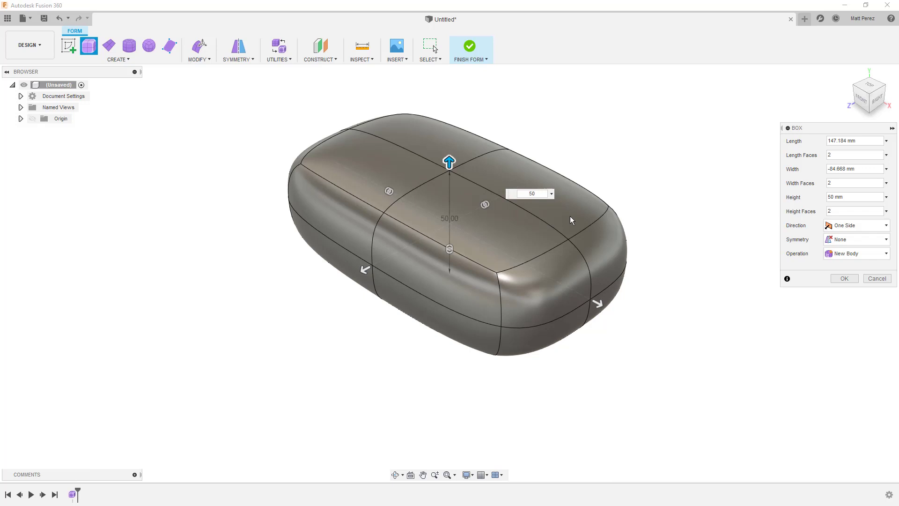
{"action": "left_click", "coordinate": [861, 169]}
{"action": "type", "text": "80"}
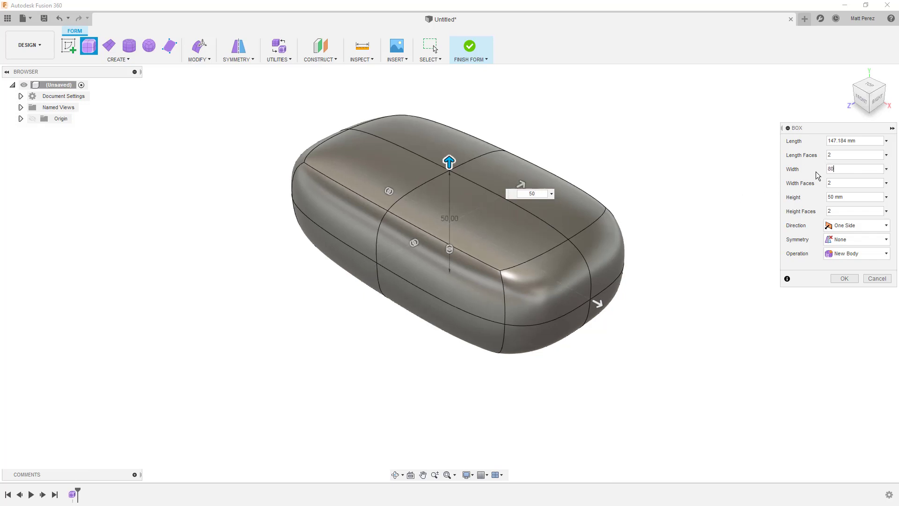
{"action": "left_click", "coordinate": [882, 140]}
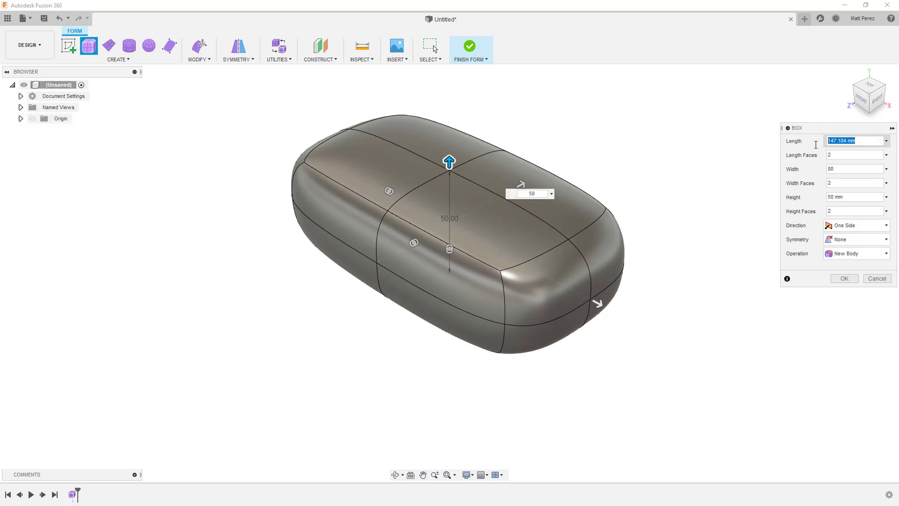
{"action": "type", "text": "150"}
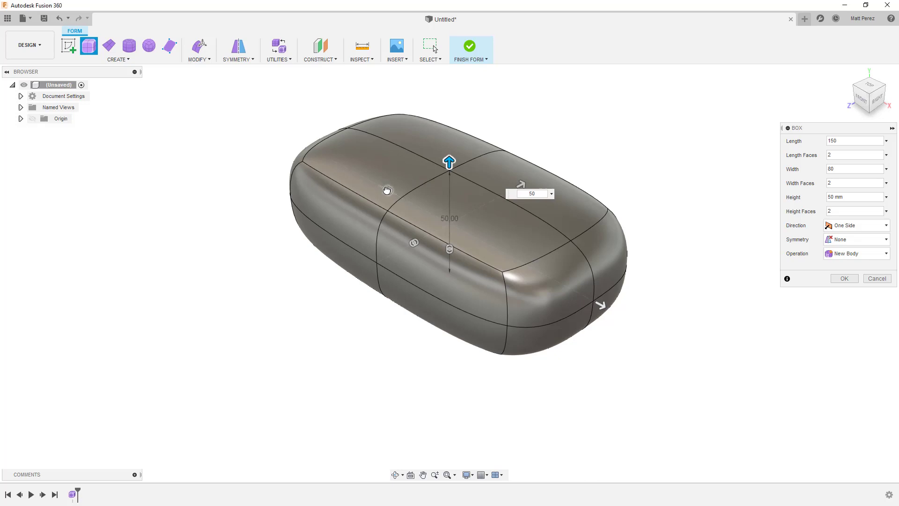
{"action": "left_click", "coordinate": [385, 189]}
{"action": "mouse_move", "coordinate": [385, 190]}
{"action": "left_mouse_down"}
{"action": "mouse_move", "coordinate": [349, 167]}
{"action": "mouse_move", "coordinate": [428, 204]}
{"action": "mouse_move", "coordinate": [334, 148]}
{"action": "mouse_move", "coordinate": [374, 182]}
{"action": "left_mouse_up"}
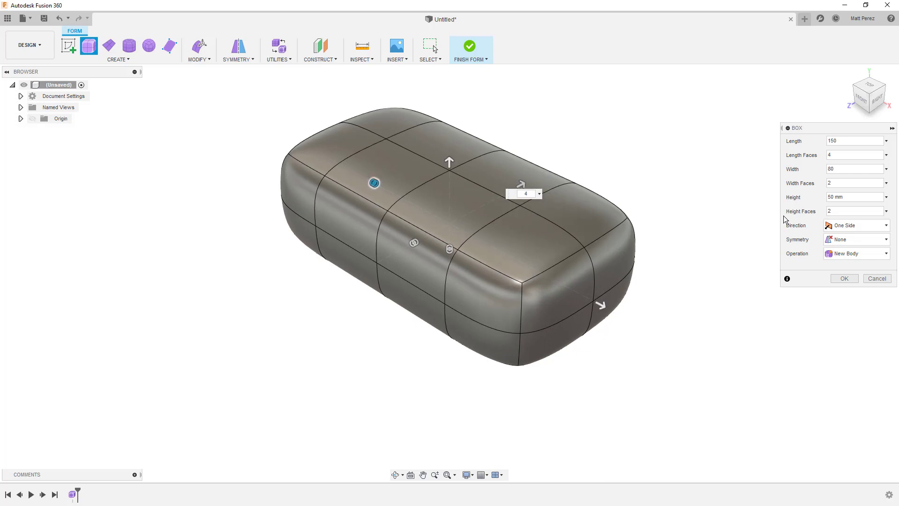
Try the box's direction and mirror symmetry options, ending one-sided with no mirror planes active
{"action": "left_click", "coordinate": [858, 227]}
{"action": "left_click", "coordinate": [854, 251]}
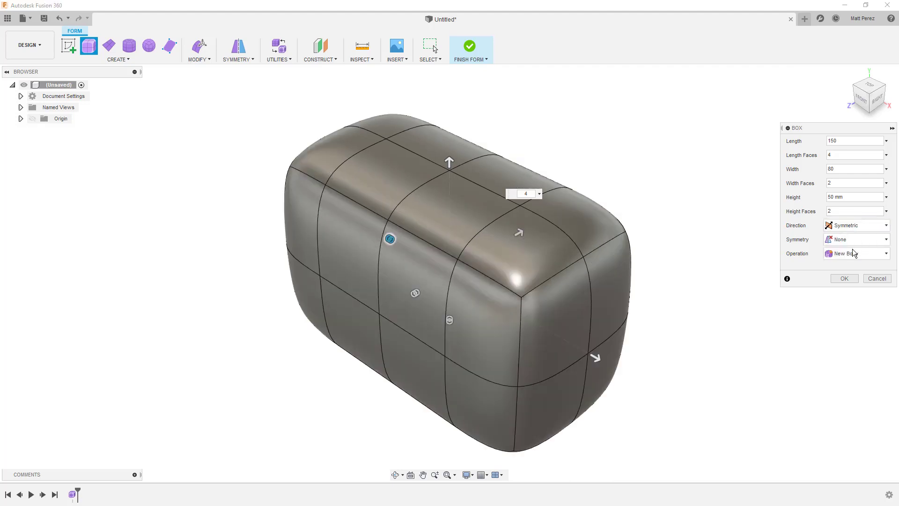
{"action": "left_click", "coordinate": [854, 226]}
{"action": "left_click", "coordinate": [853, 239]}
{"action": "left_click", "coordinate": [853, 240]}
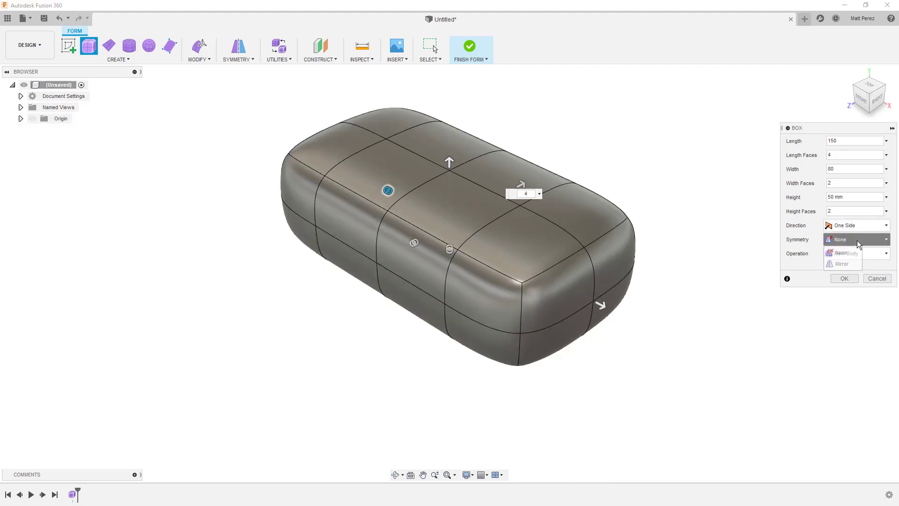
{"action": "left_click", "coordinate": [852, 261]}
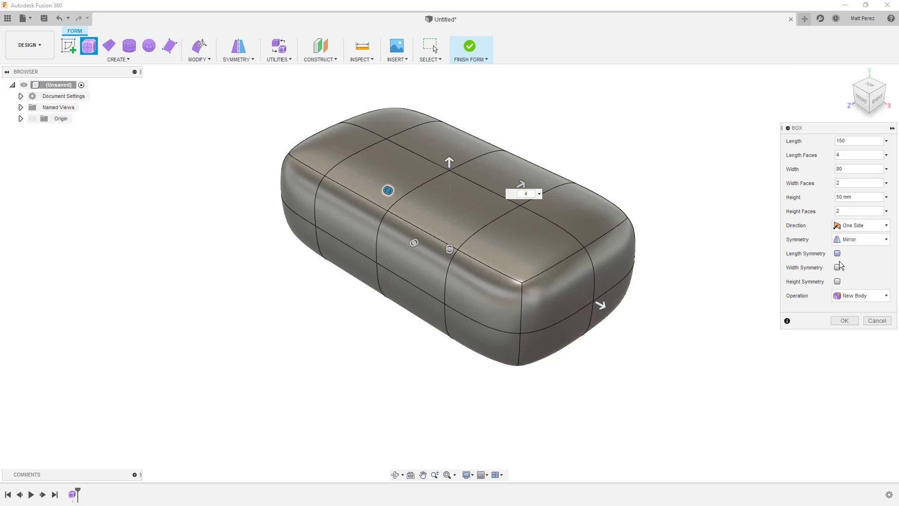
{"action": "left_click", "coordinate": [838, 282]}
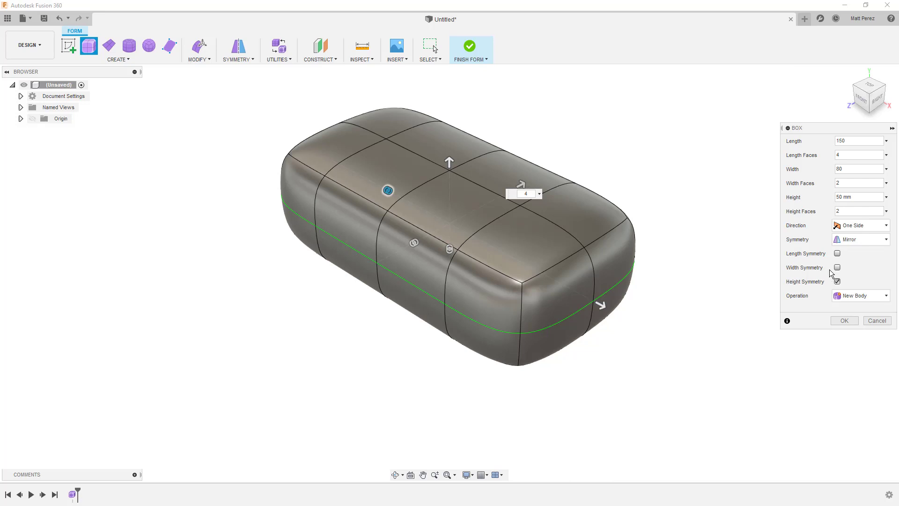
{"action": "left_click", "coordinate": [838, 267]}
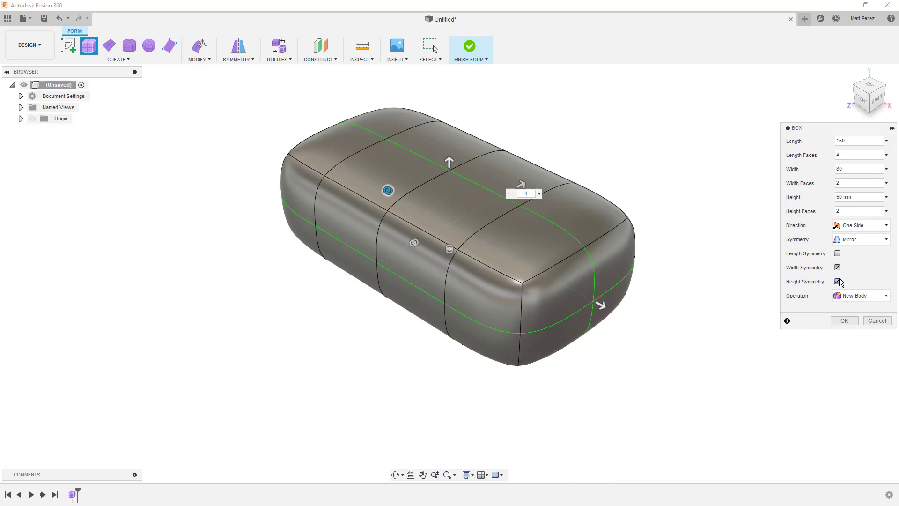
{"action": "left_click", "coordinate": [837, 281]}
{"action": "left_click", "coordinate": [838, 254]}
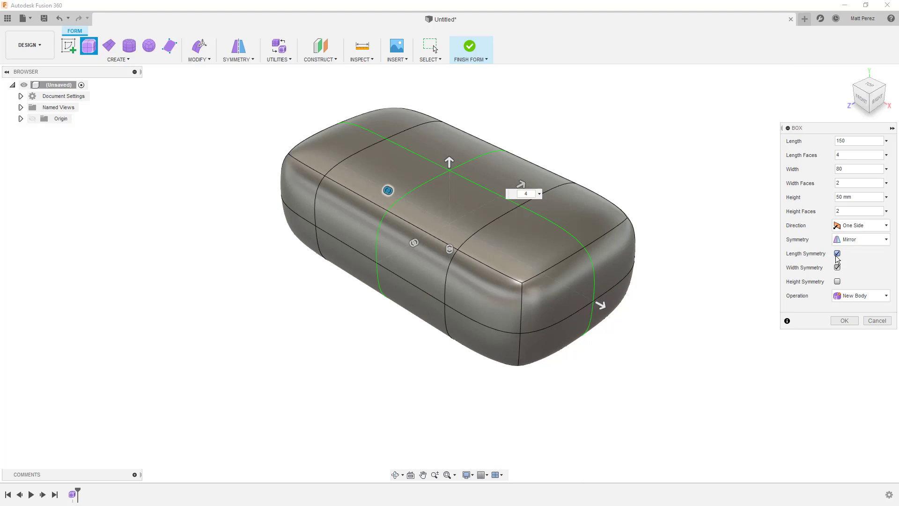
{"action": "left_click", "coordinate": [838, 254]}
{"action": "left_click", "coordinate": [837, 267]}
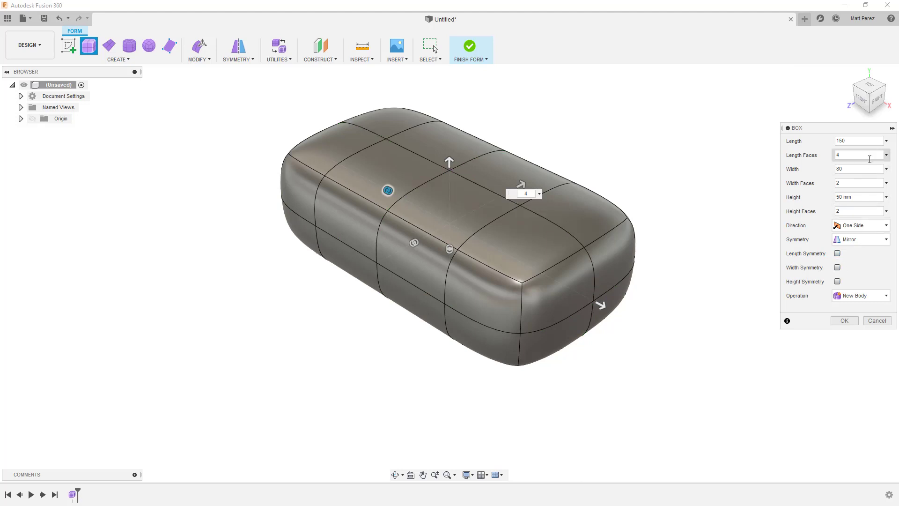
Set length faces to 4, keep Operation as New Body, and create the box
{"action": "double_click", "coordinate": [870, 159]}
{"action": "type", "text": "3"}
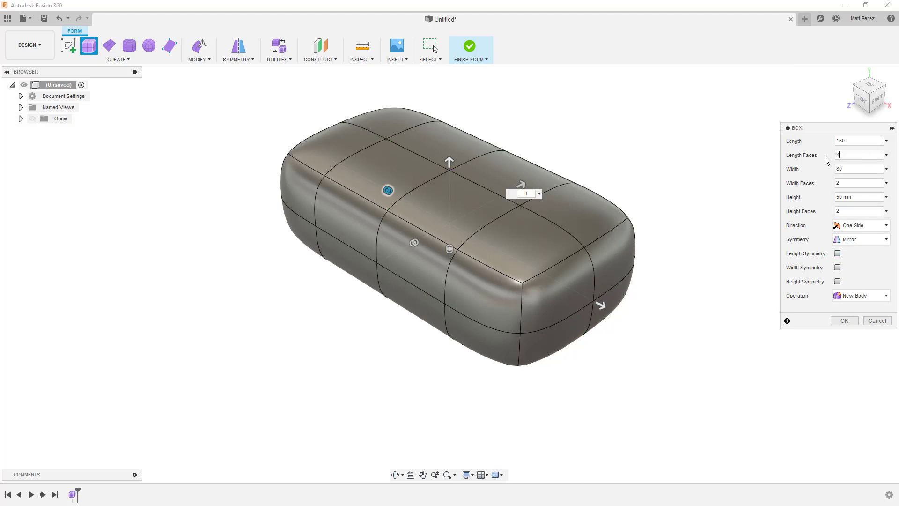
{"action": "left_click", "coordinate": [837, 253]}
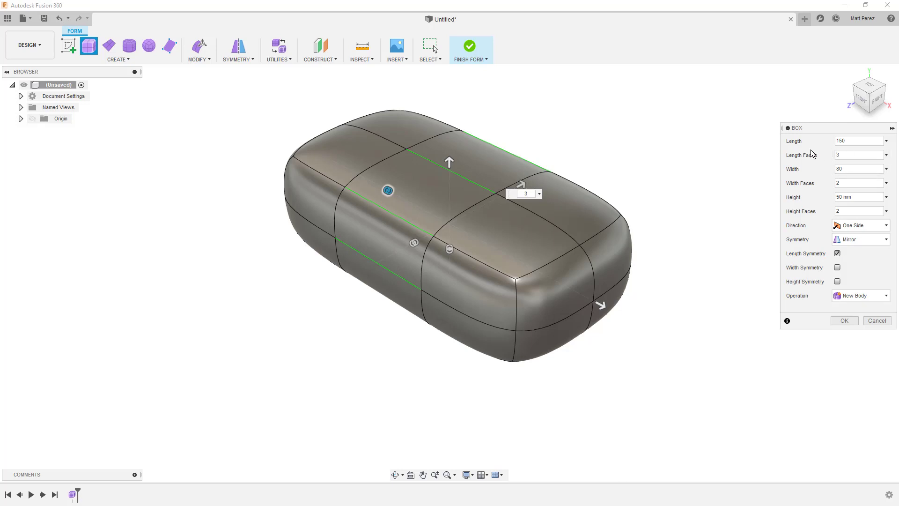
{"action": "type", "text": "4"}
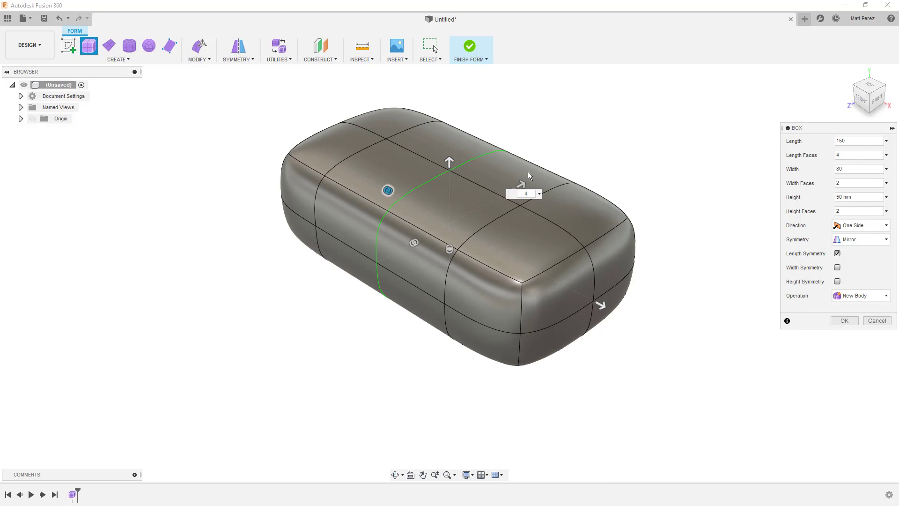
{"action": "left_click", "coordinate": [838, 254]}
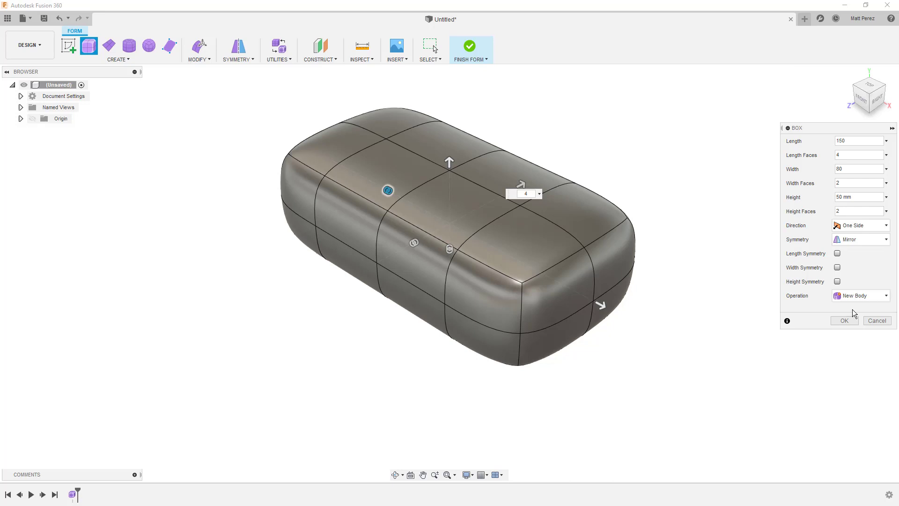
{"action": "left_click", "coordinate": [860, 298]}
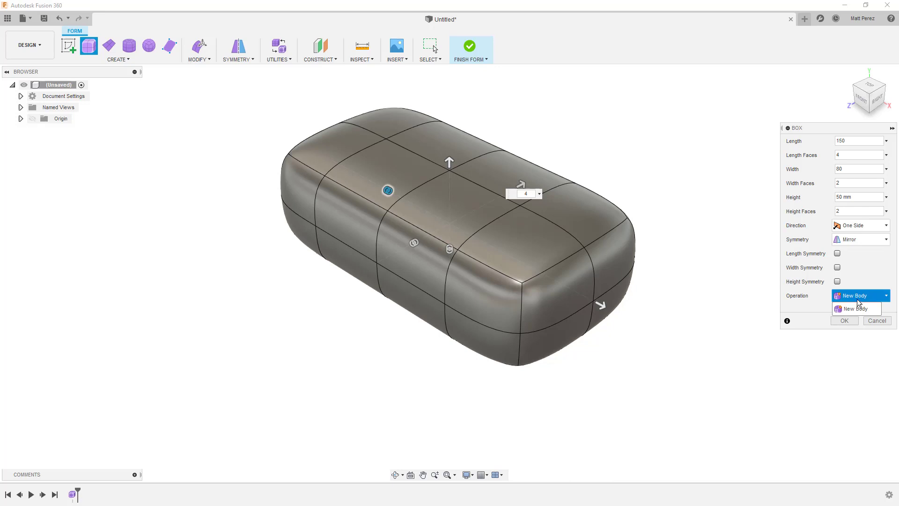
{"action": "left_click", "coordinate": [860, 309]}
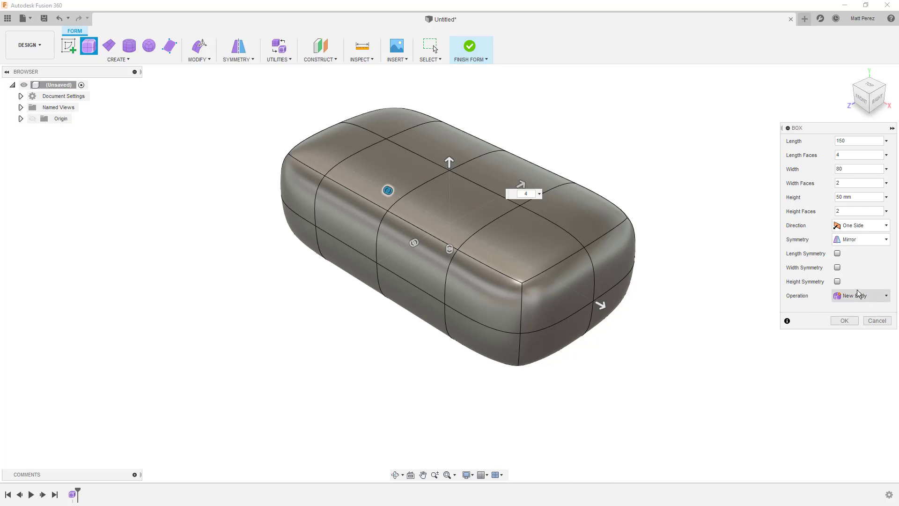
{"action": "left_click", "coordinate": [852, 321]}
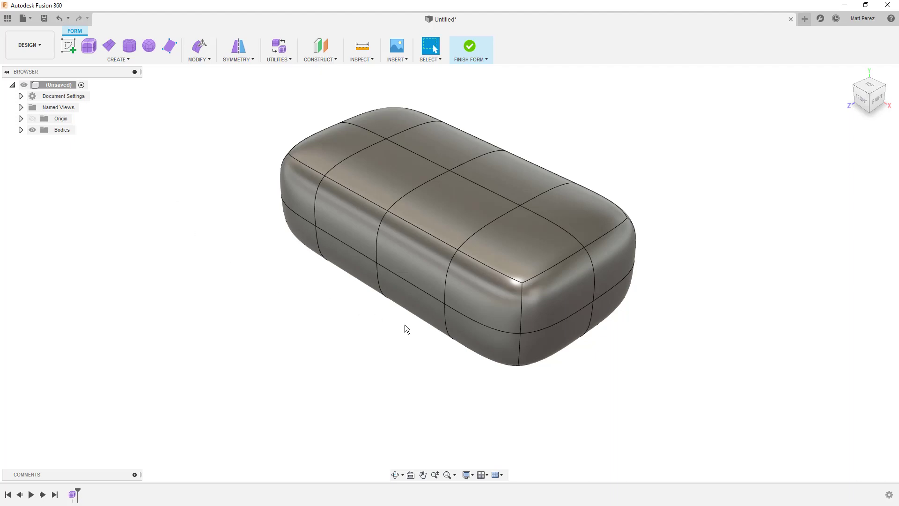
{"action": "middle_click_drag", "start_coordinate": [405, 329], "coordinate": [444, 344], "text": "shift"}
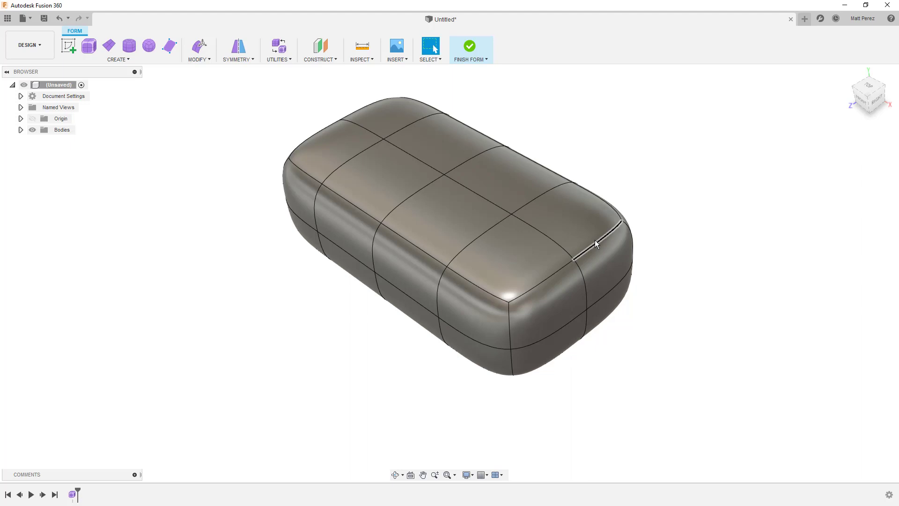
{"action": "left_click", "coordinate": [278, 60]}
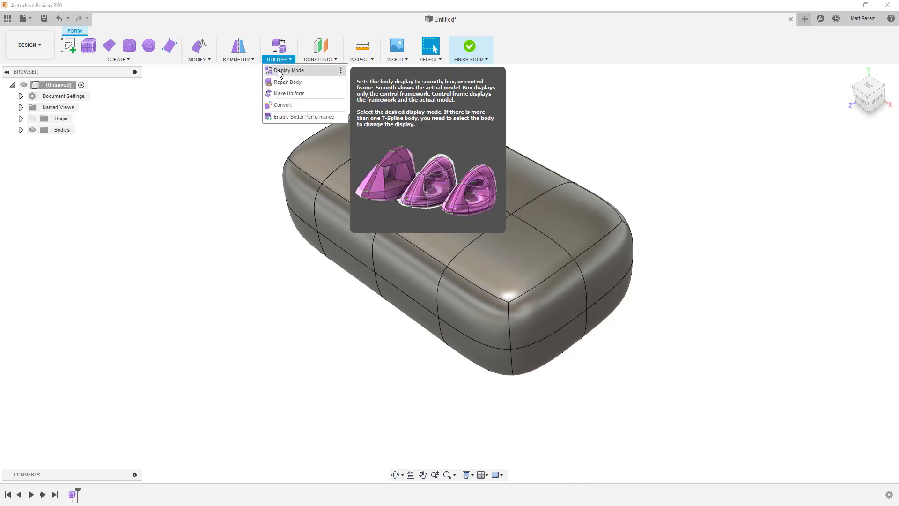
{"action": "left_click", "coordinate": [289, 70]}
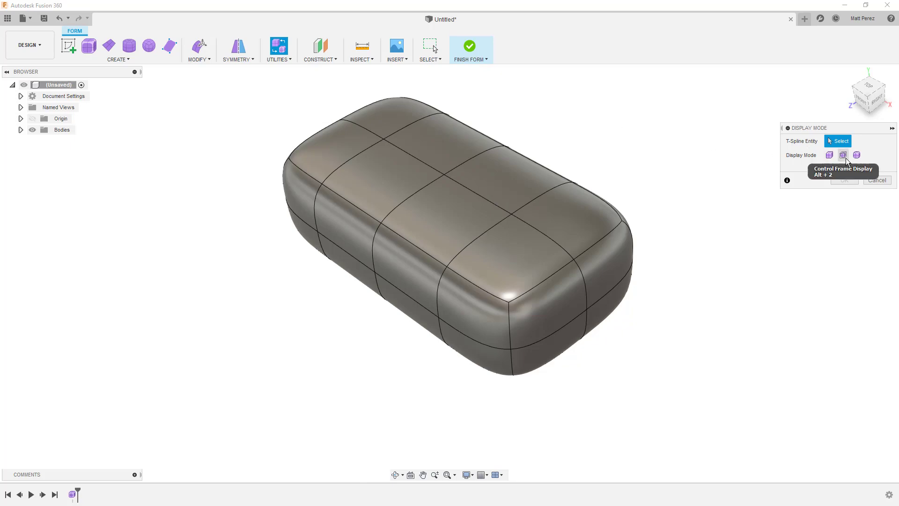
{"action": "left_click", "coordinate": [843, 155]}
{"action": "middle_click_drag", "start_coordinate": [467, 264], "coordinate": [403, 206], "text": "shift"}
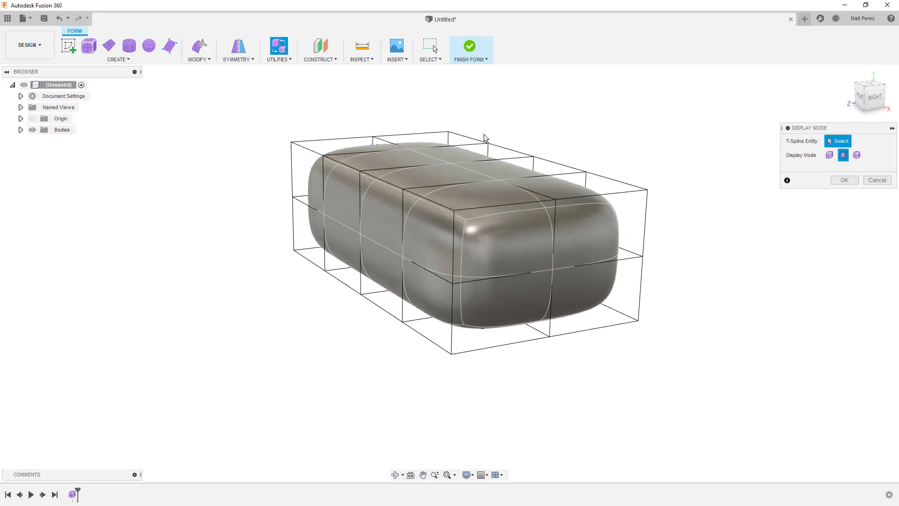
{"action": "middle_click_drag", "start_coordinate": [494, 178], "coordinate": [471, 174], "text": "shift"}
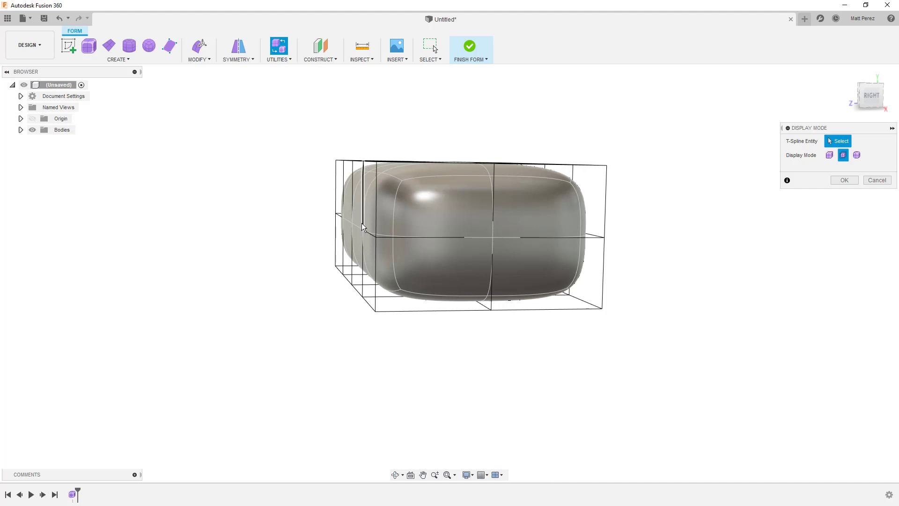
{"action": "middle_click_drag", "start_coordinate": [366, 204], "coordinate": [389, 221], "text": "shift"}
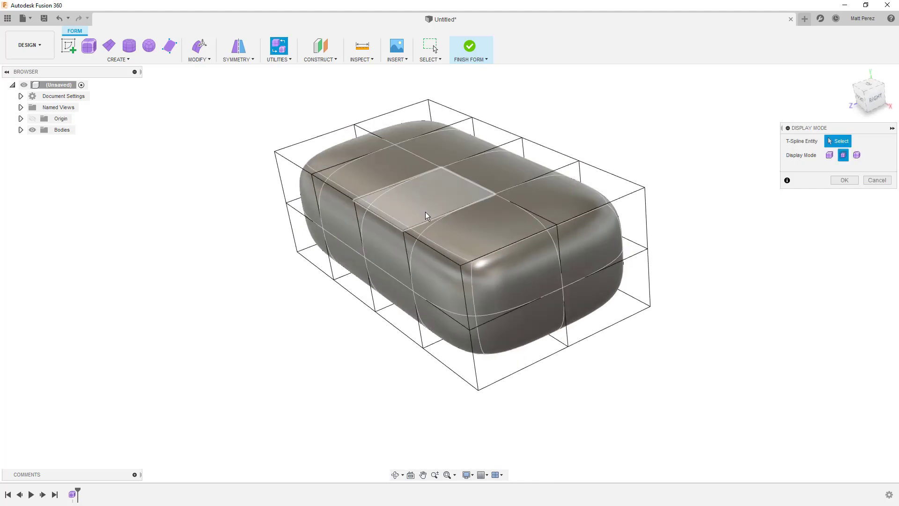
{"action": "left_click", "coordinate": [829, 155]}
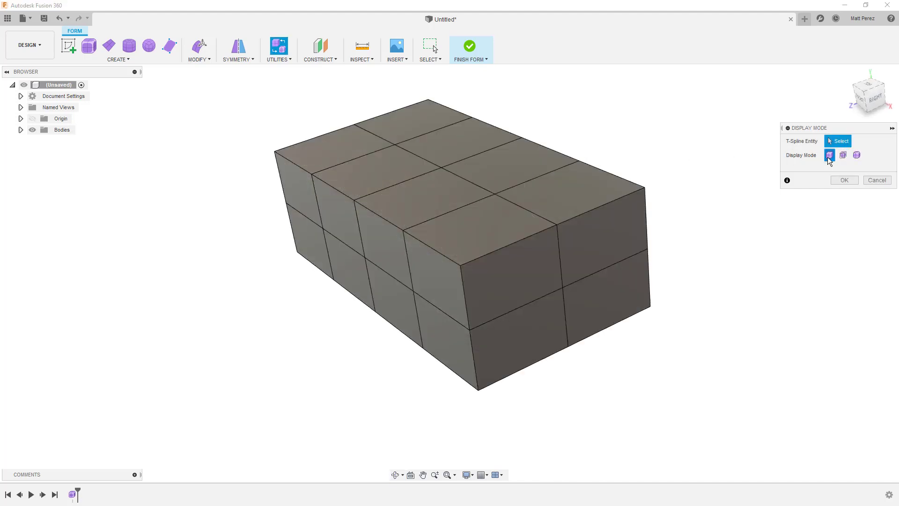
{"action": "left_click", "coordinate": [856, 157]}
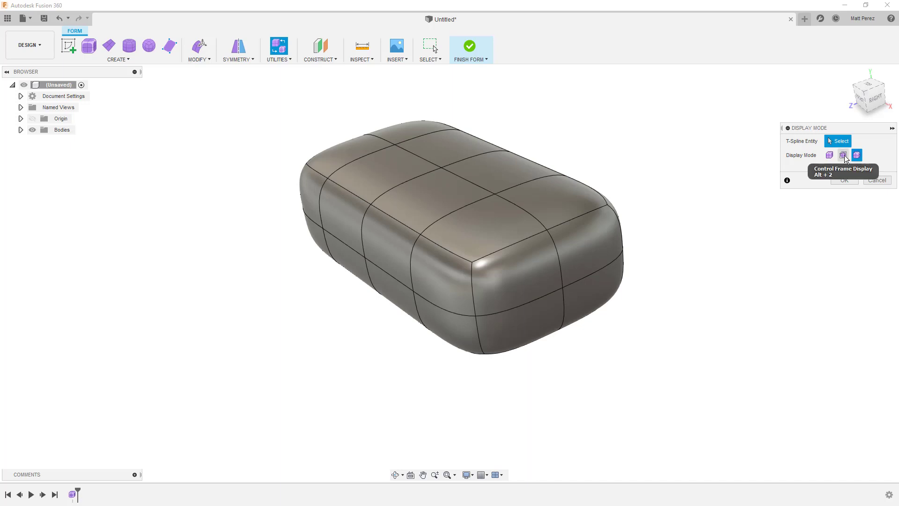
{"action": "left_click", "coordinate": [844, 156]}
{"action": "left_click", "coordinate": [858, 155]}
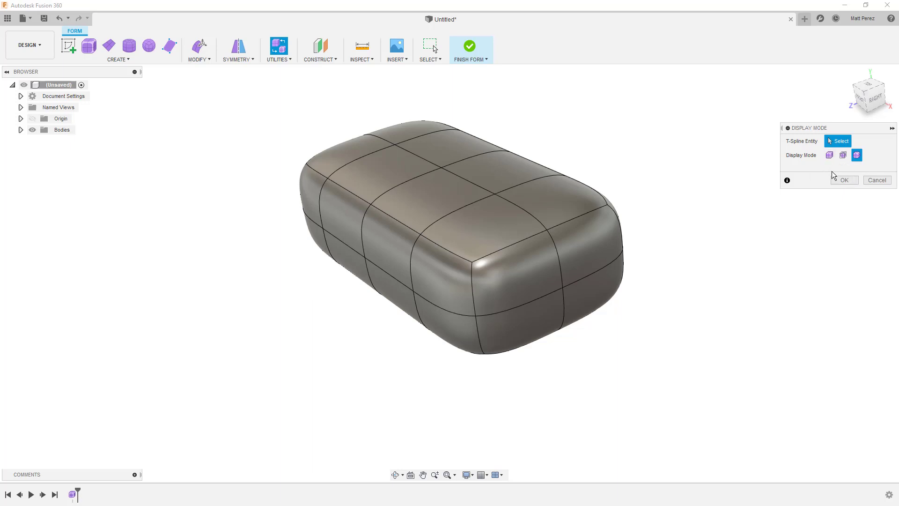
{"action": "left_click", "coordinate": [844, 180]}
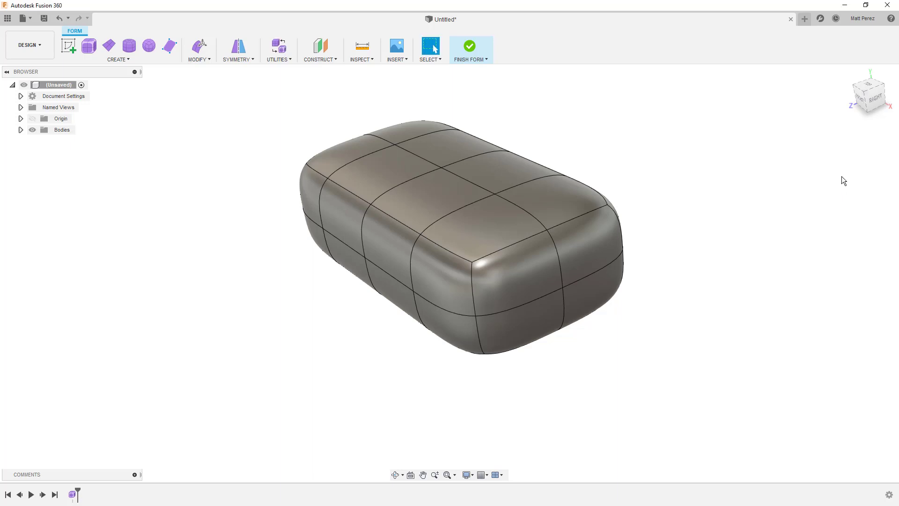
{"action": "key", "text": "alt+1"}
{"action": "key", "text": "alt+3"}
{"action": "key", "text": "alt+1"}
{"action": "key", "text": "alt+3"}
Open the Form toolbar's Modify menu
{"action": "left_click", "coordinate": [204, 61]}
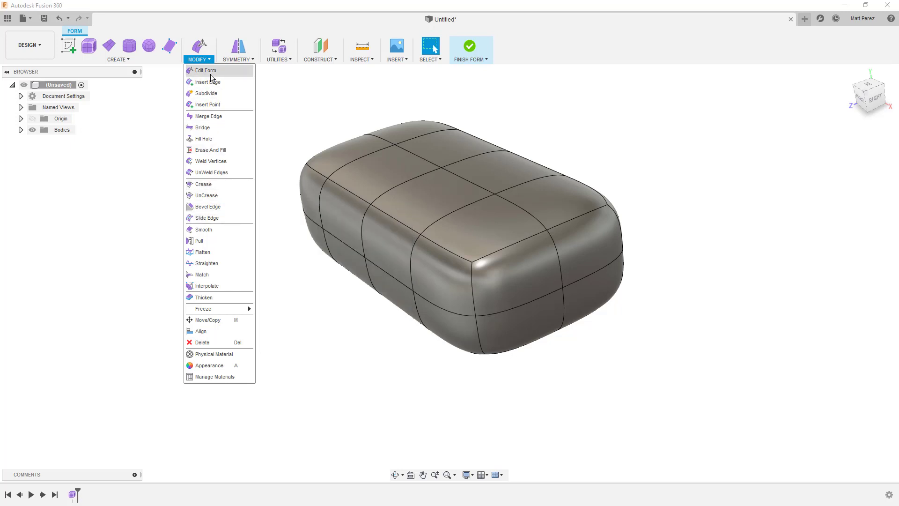
With Edit Form, pull one top vertex up 10 mm and rotate it
{"action": "left_click", "coordinate": [210, 71]}
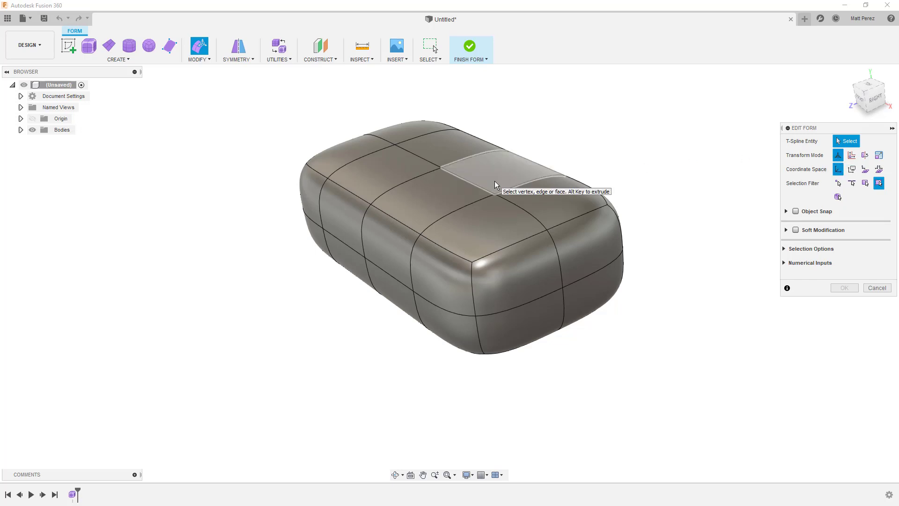
{"action": "left_click", "coordinate": [496, 193]}
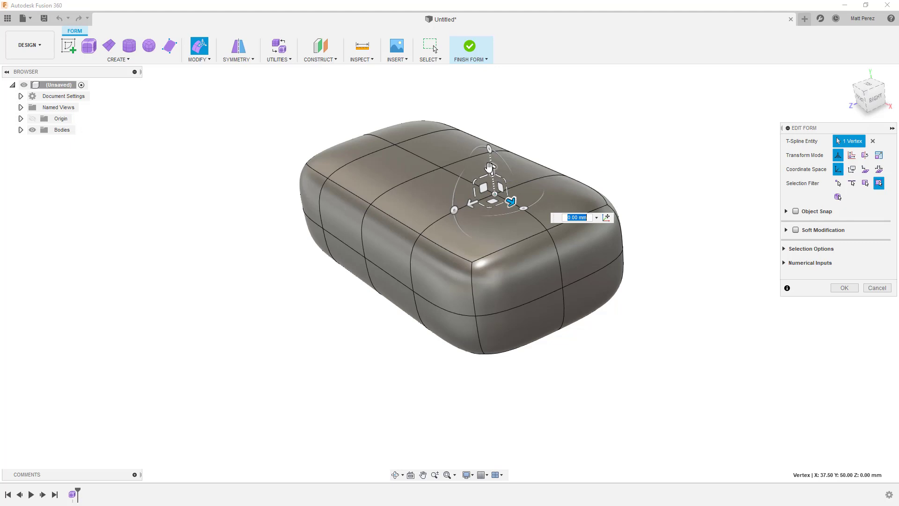
{"action": "mouse_move", "coordinate": [493, 168]}
{"action": "left_mouse_down"}
{"action": "mouse_move", "coordinate": [490, 142]}
{"action": "mouse_move", "coordinate": [490, 153]}
{"action": "mouse_move", "coordinate": [500, 128]}
{"action": "mouse_move", "coordinate": [500, 161]}
{"action": "left_mouse_up"}
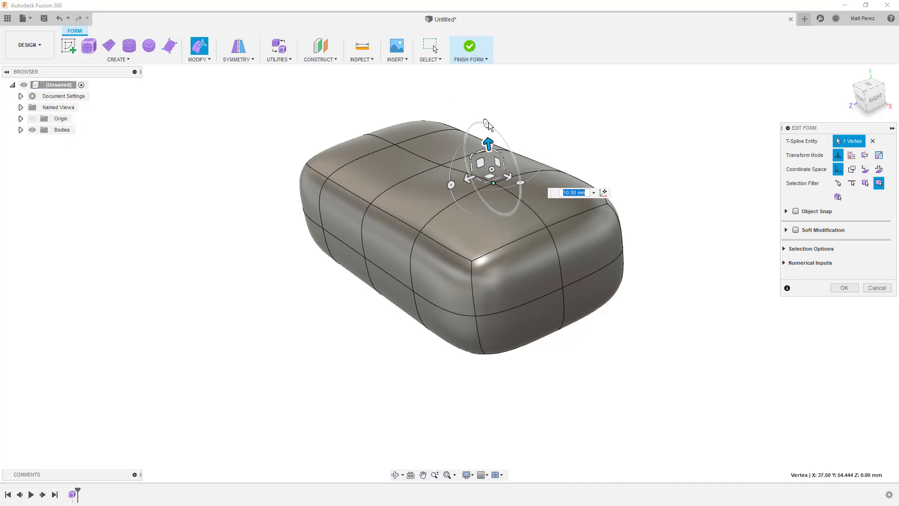
{"action": "mouse_move", "coordinate": [488, 122]}
{"action": "left_mouse_down"}
{"action": "mouse_move", "coordinate": [474, 98]}
{"action": "mouse_move", "coordinate": [505, 134]}
{"action": "mouse_move", "coordinate": [485, 108]}
{"action": "left_mouse_up"}
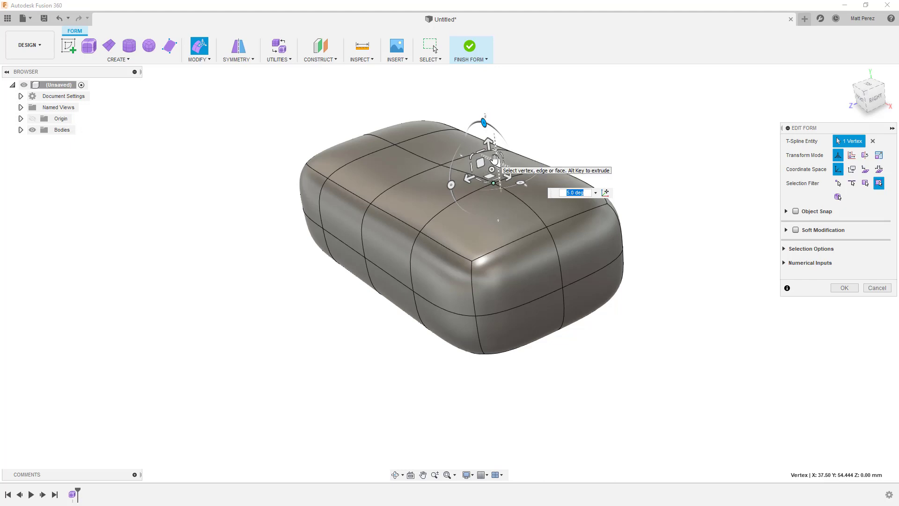
Select the four end faces, pull them outward, and scale them up about 1.79×
{"action": "left_click", "coordinate": [526, 279]}
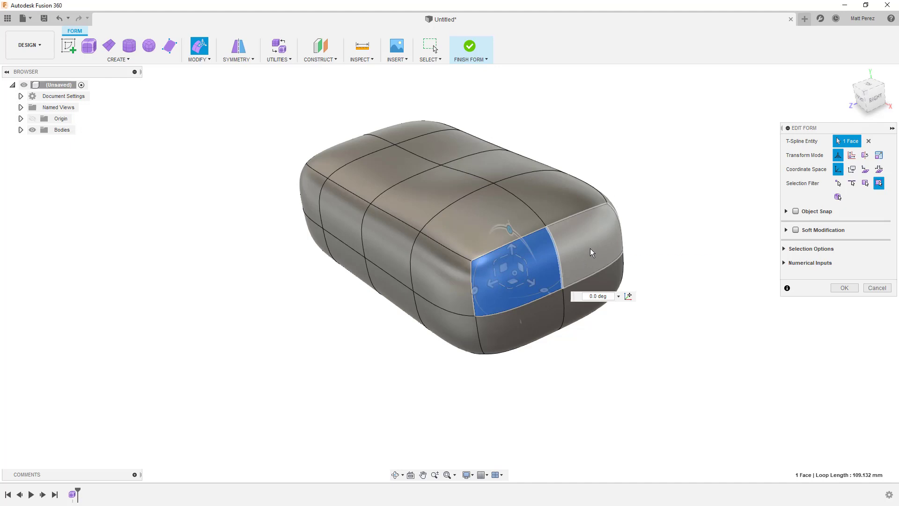
{"action": "left_click", "coordinate": [590, 248], "text": "shift"}
{"action": "left_click", "coordinate": [589, 294], "text": "shift"}
{"action": "left_click", "coordinate": [529, 318], "text": "shift"}
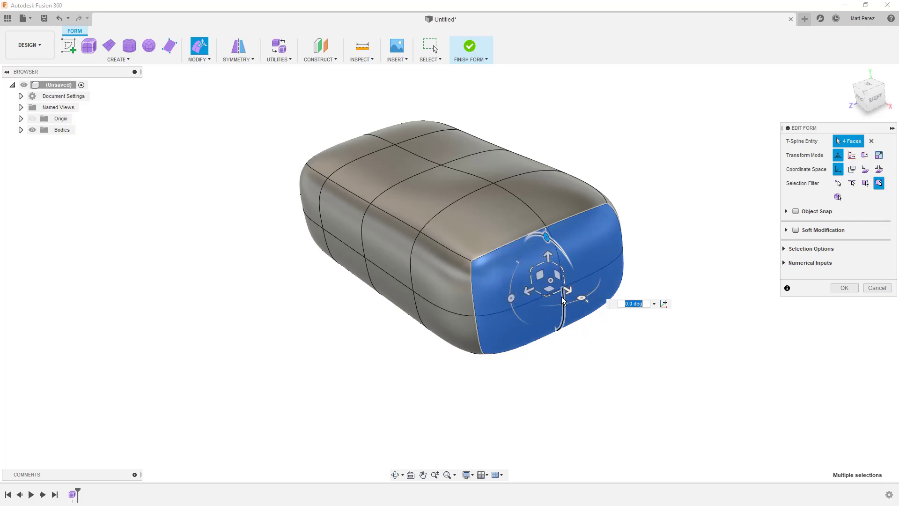
{"action": "left_click_drag", "start_coordinate": [565, 290], "coordinate": [611, 290]}
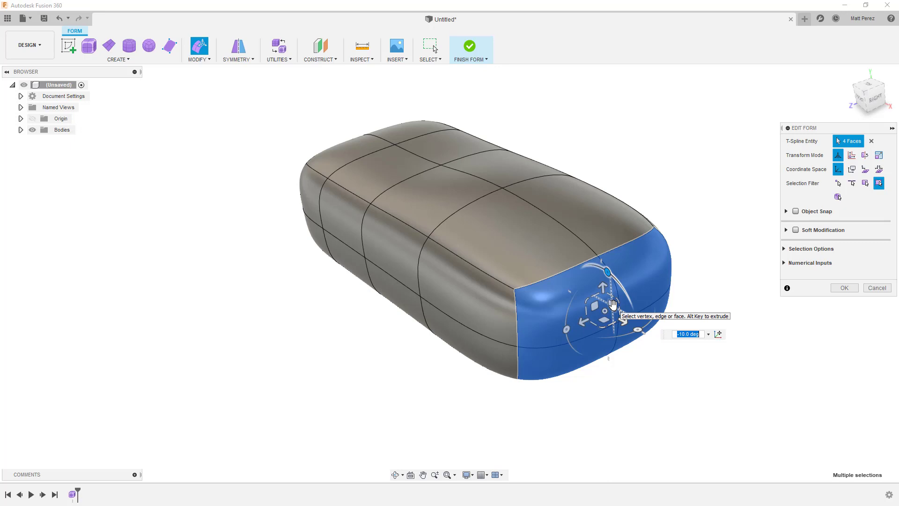
{"action": "left_click_drag", "start_coordinate": [603, 307], "coordinate": [601, 285]}
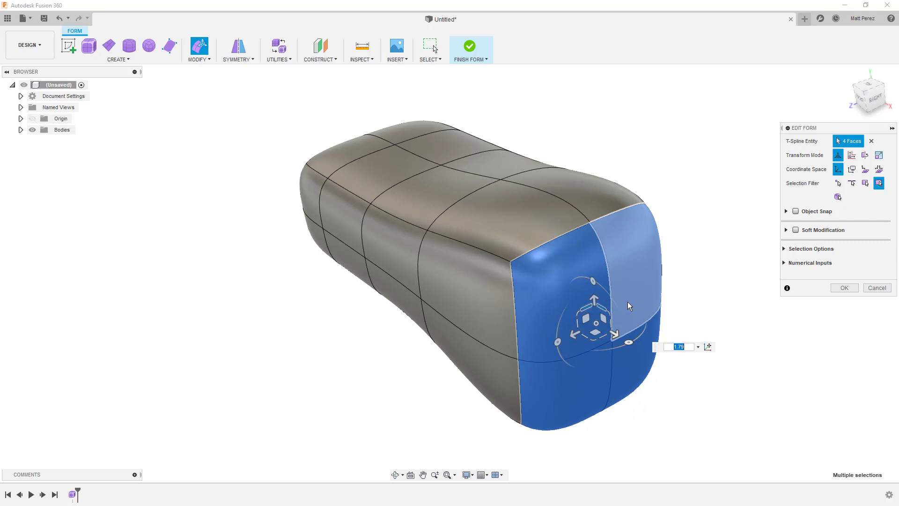
{"action": "left_click", "coordinate": [852, 157]}
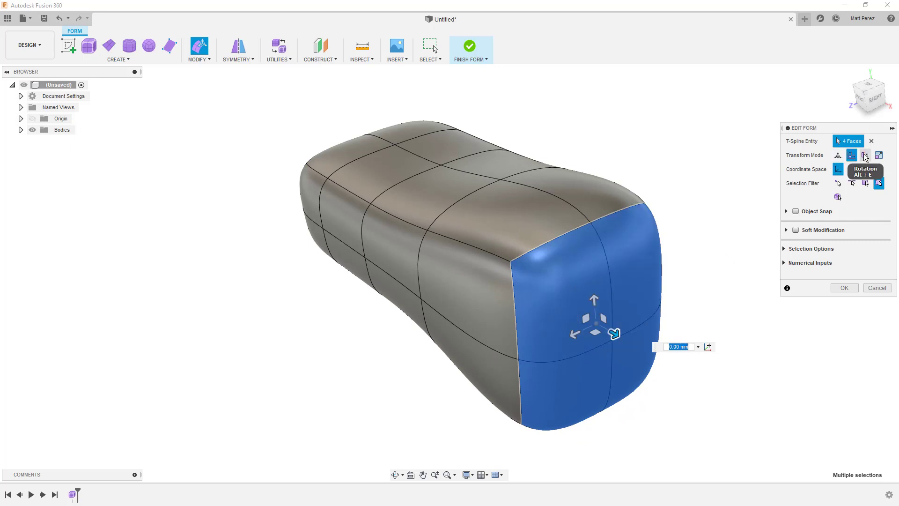
{"action": "left_click", "coordinate": [866, 156]}
{"action": "left_click", "coordinate": [879, 157]}
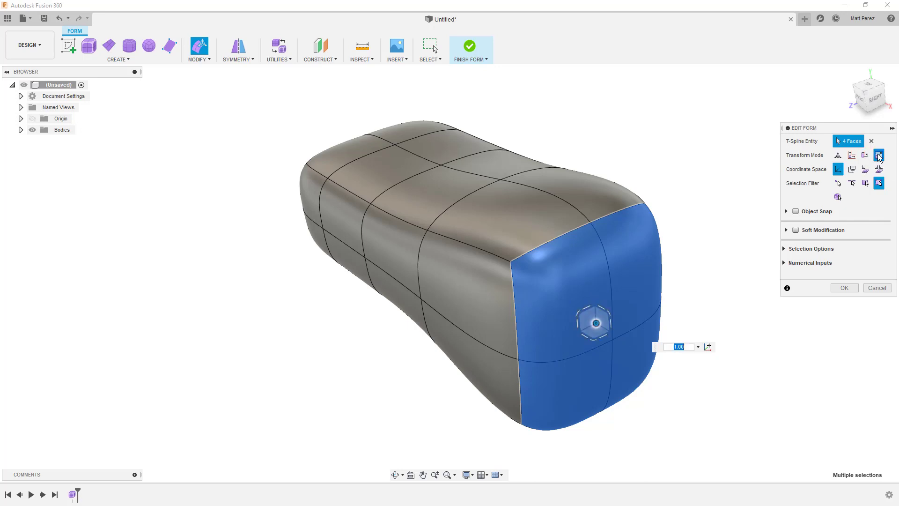
{"action": "left_click", "coordinate": [838, 155]}
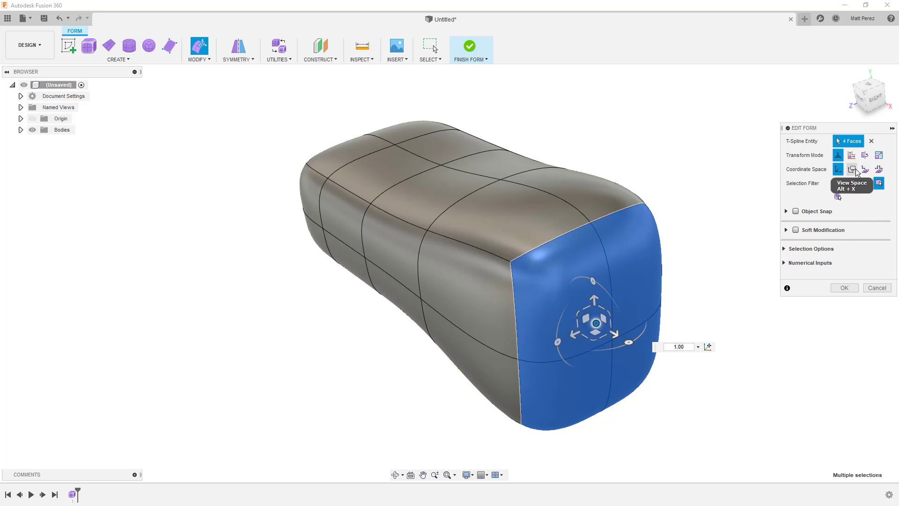
{"action": "left_click", "coordinate": [857, 172]}
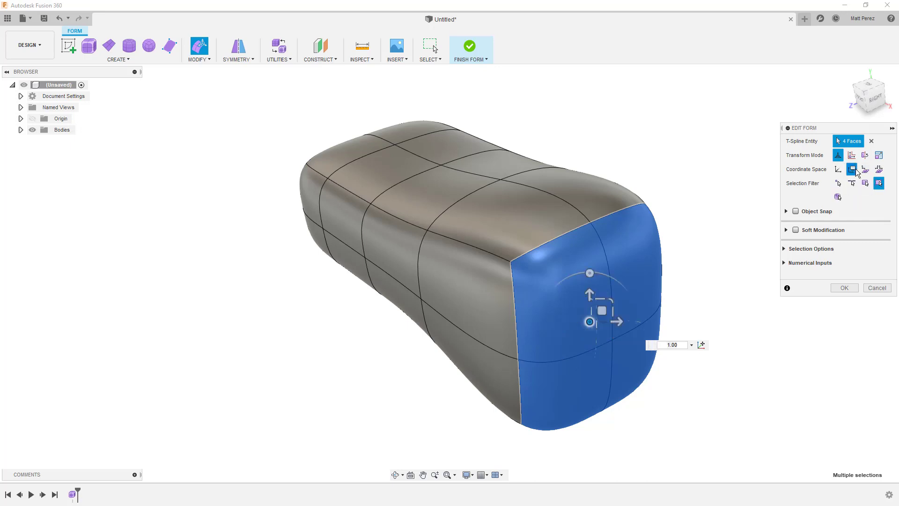
{"action": "left_click", "coordinate": [865, 170]}
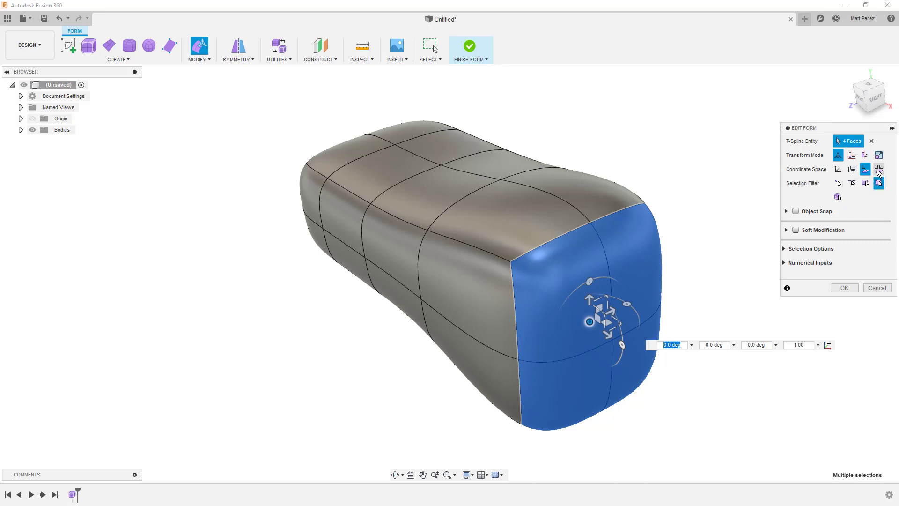
{"action": "left_click", "coordinate": [879, 170]}
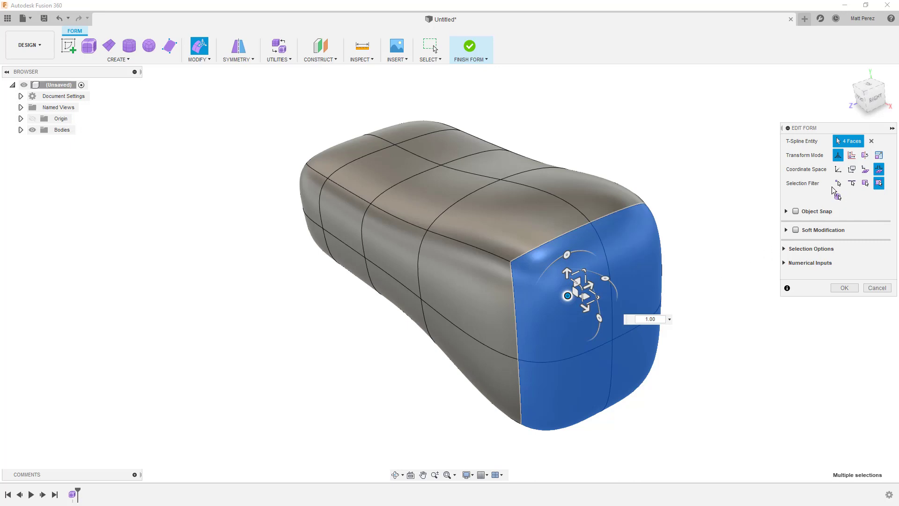
Reset axes to world, move the whole body -60 mm, then return to Face filter and deselect
{"action": "left_click", "coordinate": [838, 170]}
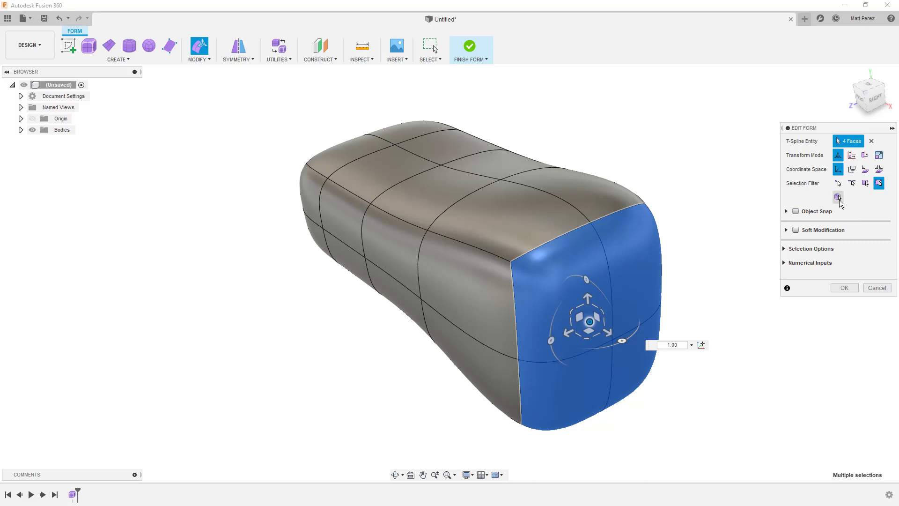
{"action": "left_click", "coordinate": [839, 197]}
{"action": "left_click", "coordinate": [611, 196]}
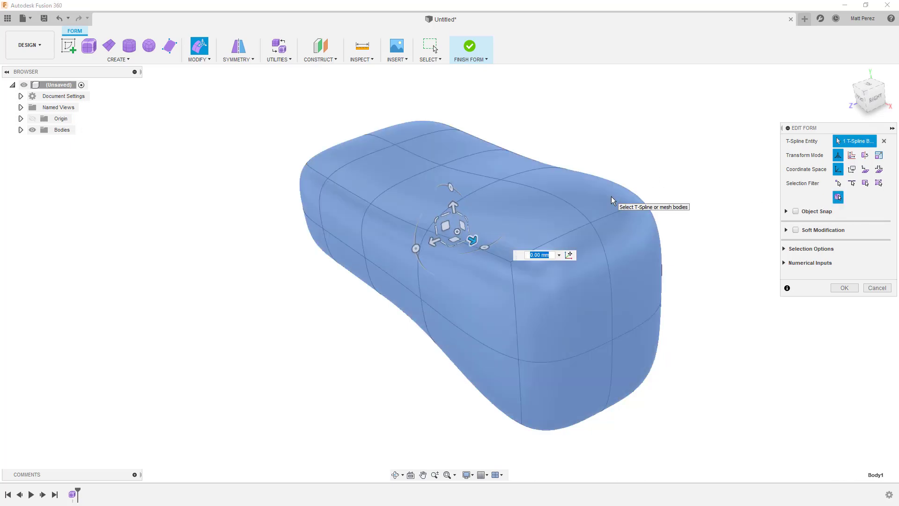
{"action": "left_click_drag", "start_coordinate": [472, 239], "coordinate": [628, 249]}
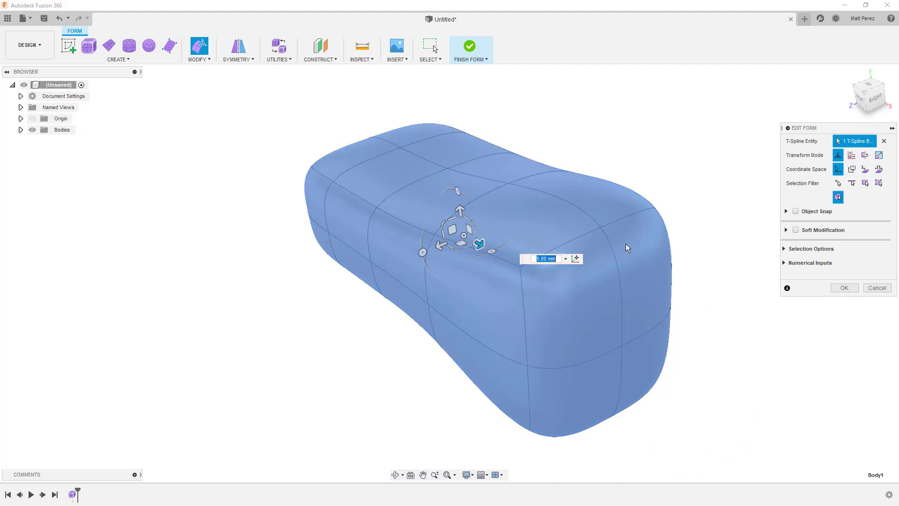
{"action": "left_click", "coordinate": [879, 183]}
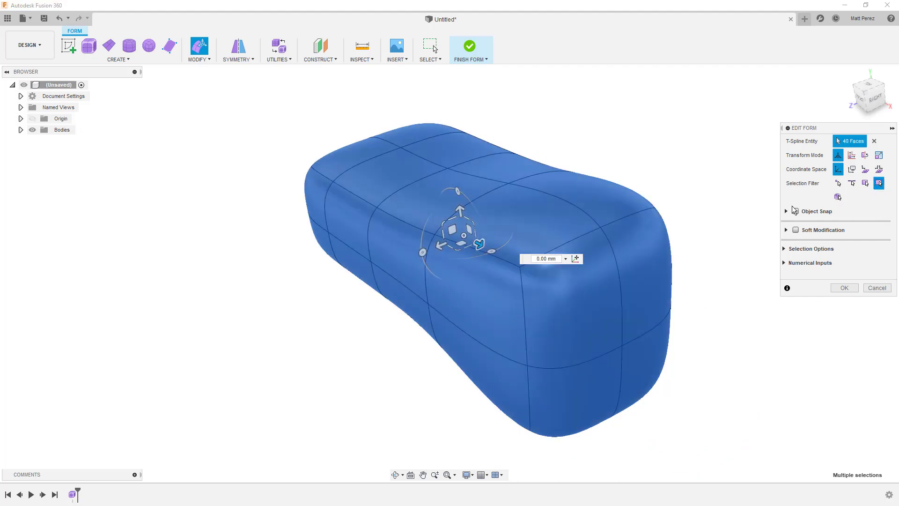
{"action": "left_click", "coordinate": [874, 141]}
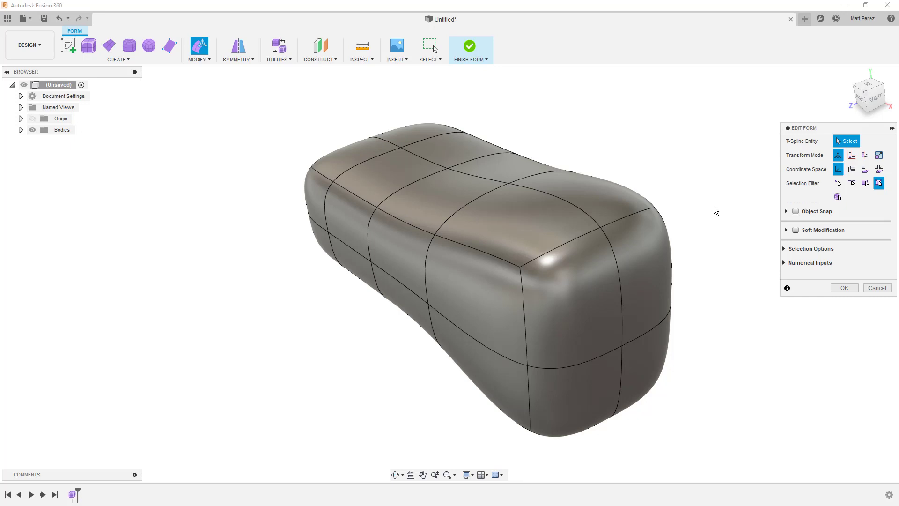
Select the four faces at the far end and pull them out 30 mm, then another 10 mm
{"action": "scroll", "coordinate": [385, 234], "scroll_direction": "up", "scroll_amount": 2}
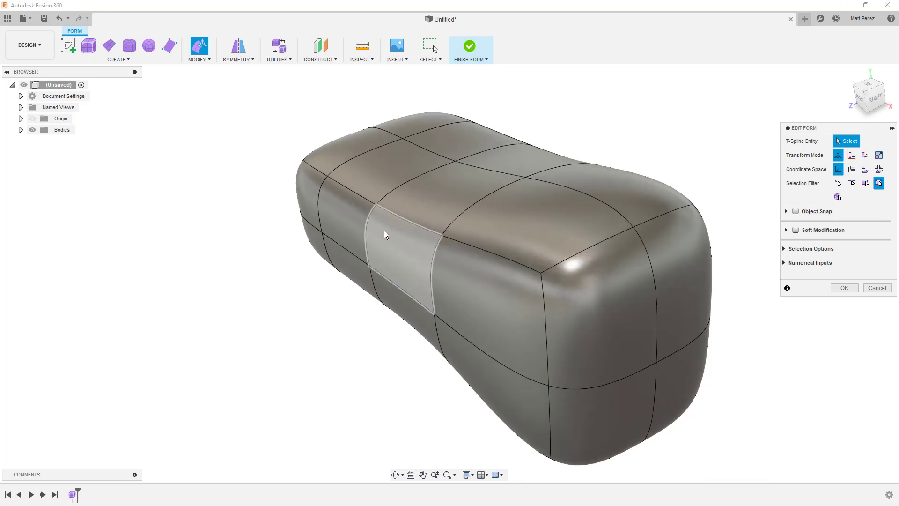
{"action": "scroll", "coordinate": [541, 306], "scroll_direction": "down", "scroll_amount": 3}
{"action": "middle_click_drag", "start_coordinate": [613, 313], "coordinate": [371, 237]}
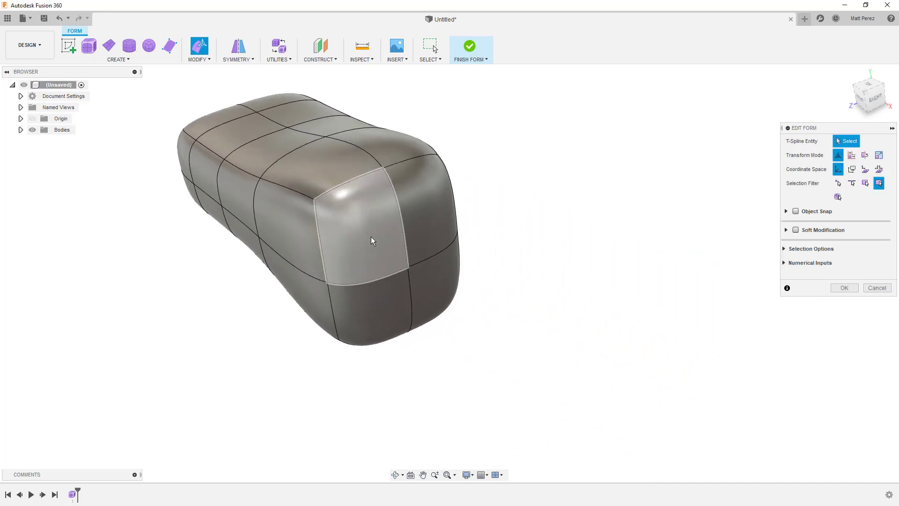
{"action": "left_click", "coordinate": [431, 228]}
{"action": "left_click", "coordinate": [378, 240], "text": "shift"}
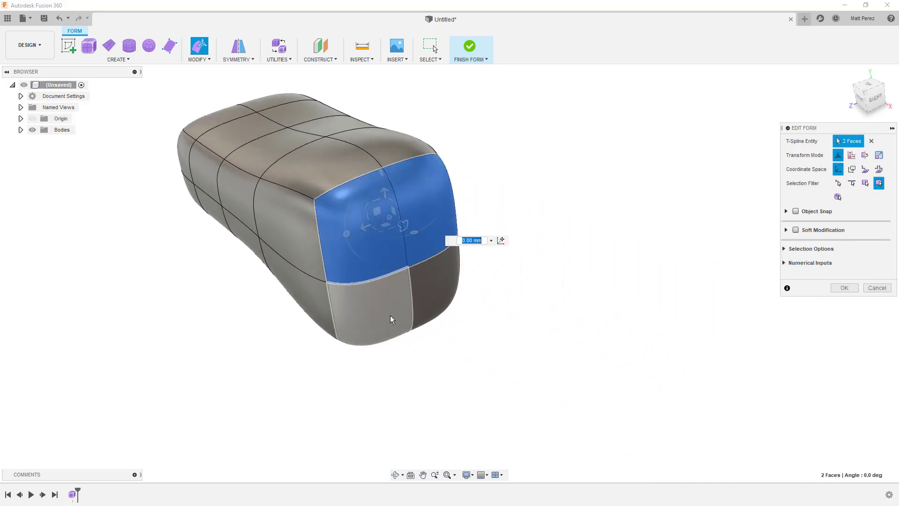
{"action": "left_click", "coordinate": [429, 297], "text": "shift"}
{"action": "left_click", "coordinate": [382, 310], "text": "shift"}
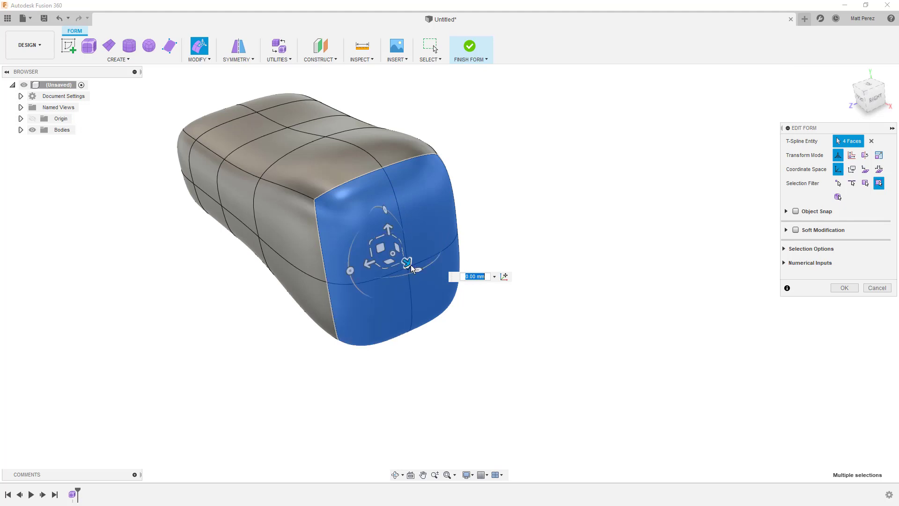
{"action": "left_click_drag", "start_coordinate": [411, 265], "coordinate": [443, 279]}
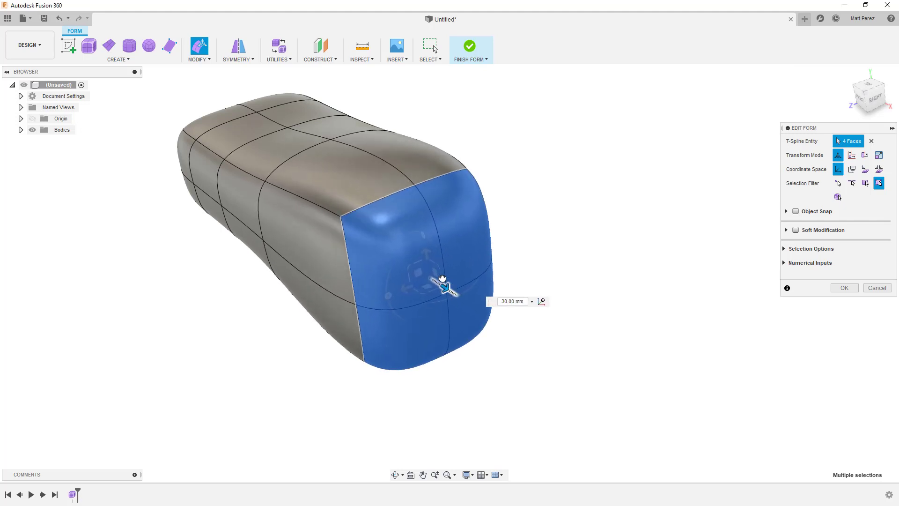
{"action": "mouse_move", "coordinate": [417, 344]}
{"action": "middle_mouse_down", "text": "shift"}
{"action": "mouse_move", "coordinate": [462, 323]}
{"action": "mouse_move", "coordinate": [438, 328]}
{"action": "middle_mouse_up", "text": "shift"}
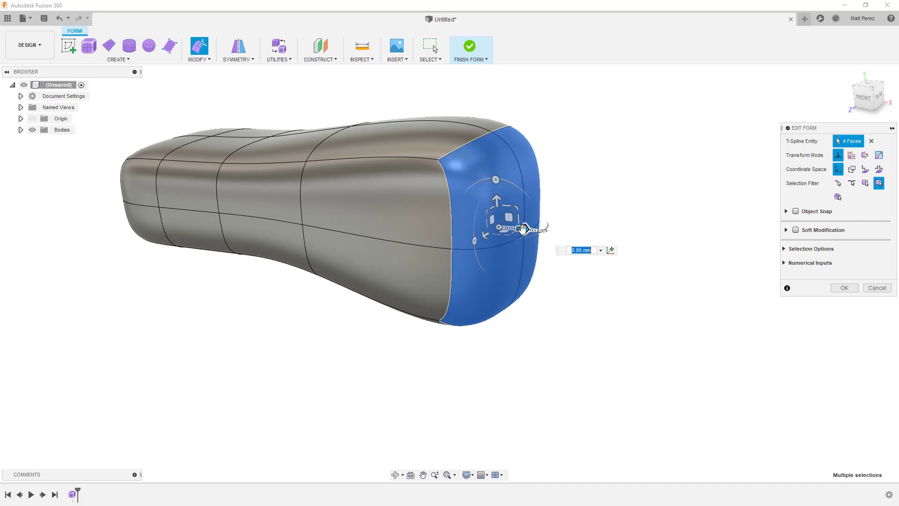
{"action": "left_click_drag", "start_coordinate": [522, 228], "coordinate": [671, 255]}
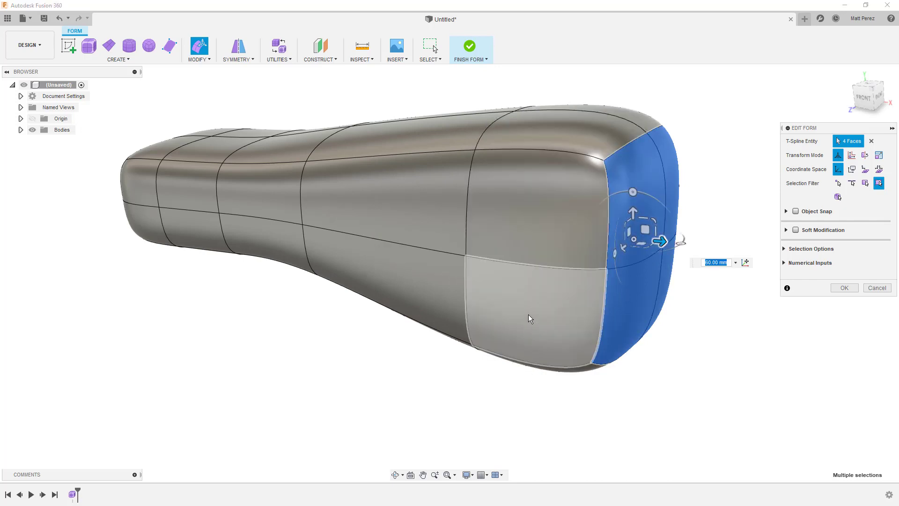
Pull a single middle side face out 70 mm to start the arm
{"action": "left_click", "coordinate": [392, 208]}
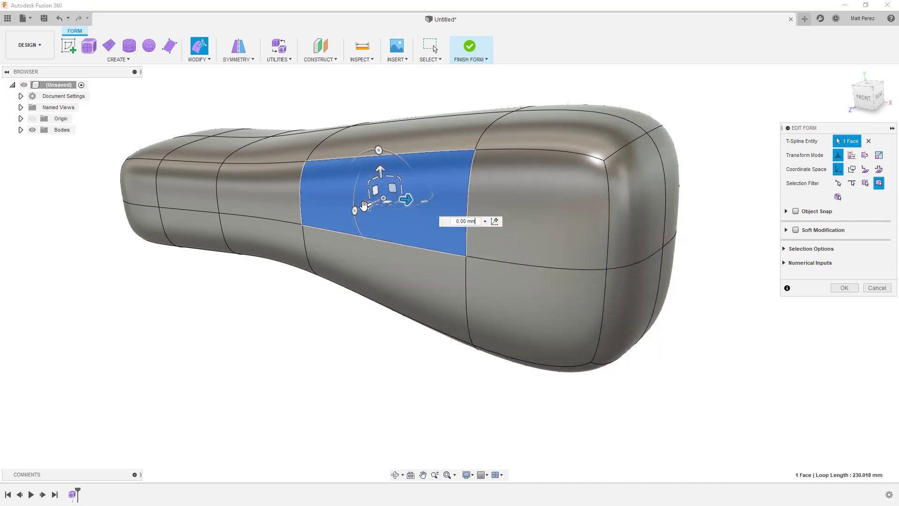
{"action": "left_click_drag", "start_coordinate": [366, 207], "coordinate": [264, 252]}
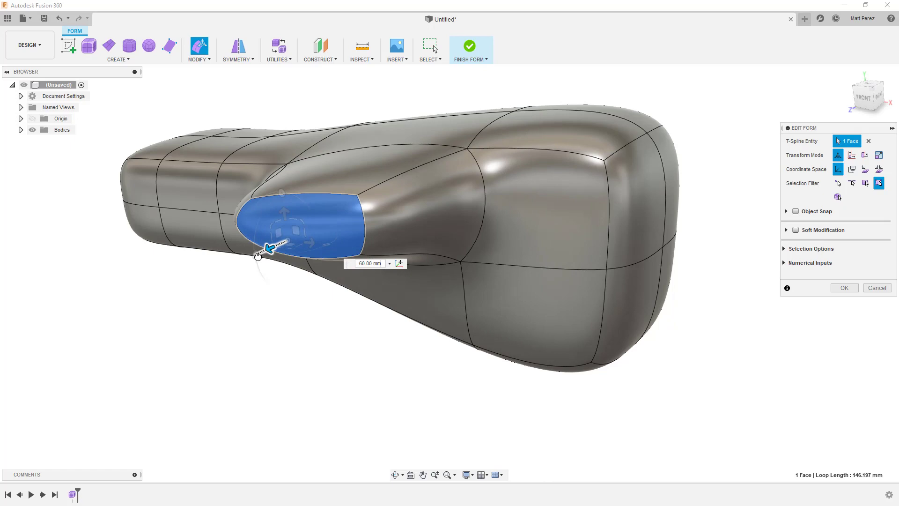
{"action": "type", "text": "70"}
{"action": "key", "text": "Return"}
{"action": "middle_click_drag", "start_coordinate": [448, 308], "coordinate": [414, 277], "text": "shift"}
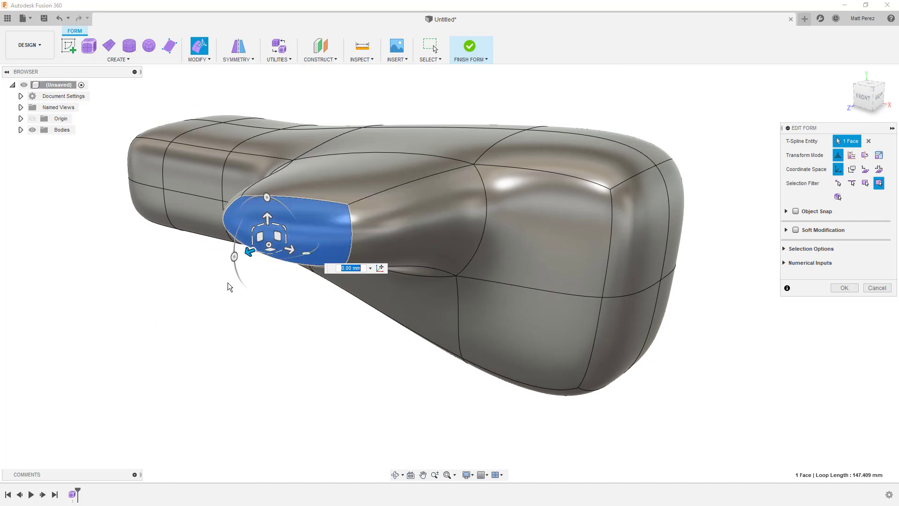
{"action": "left_click_drag", "start_coordinate": [251, 252], "coordinate": [137, 291]}
{"action": "key", "text": "ctrl+z"}
{"action": "middle_click_drag", "start_coordinate": [373, 297], "coordinate": [330, 337], "text": "shift"}
Rotate the arm's end face by -45° and finish the form edit
{"action": "left_click_drag", "start_coordinate": [200, 242], "coordinate": [96, 111]}
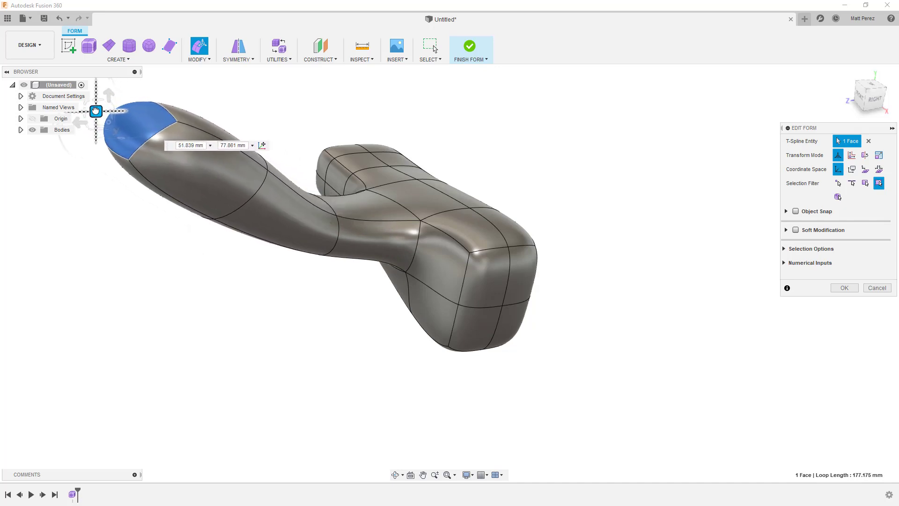
{"action": "scroll", "coordinate": [157, 177], "scroll_direction": "down", "scroll_amount": 3}
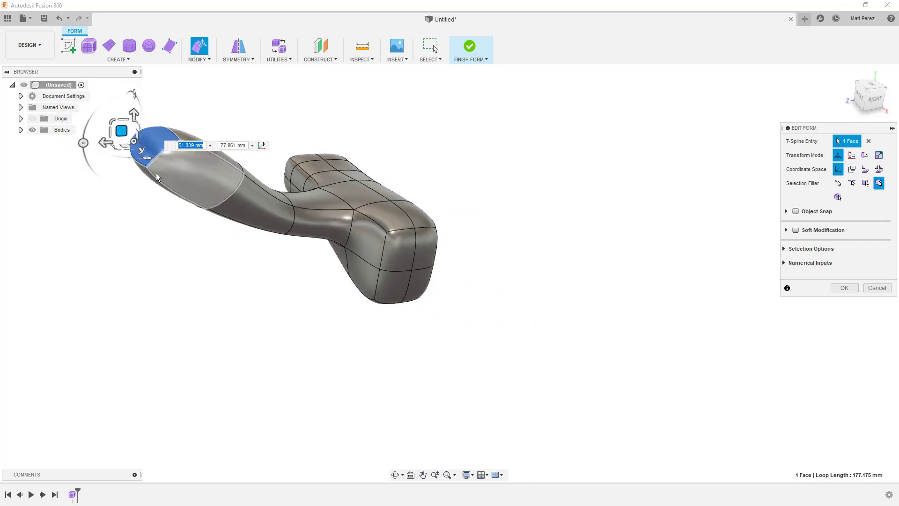
{"action": "scroll", "coordinate": [117, 119], "scroll_direction": "up", "scroll_amount": 3}
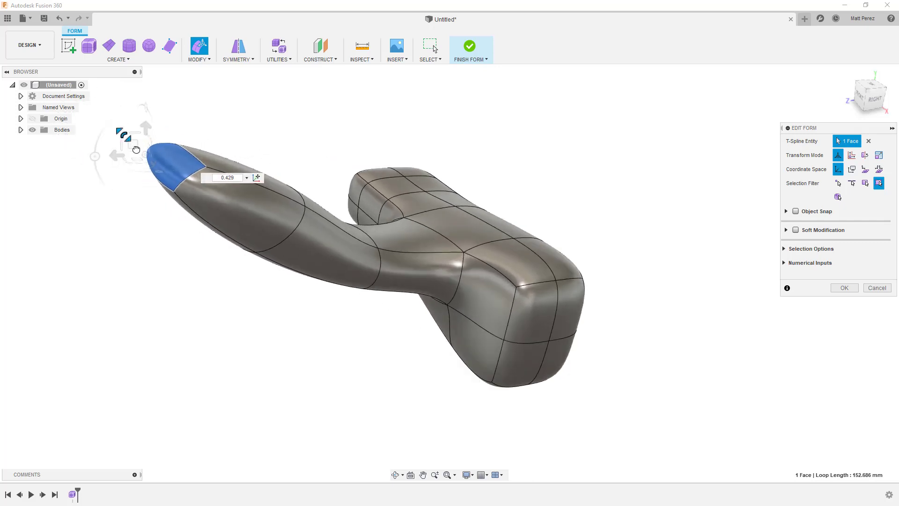
{"action": "left_click", "coordinate": [247, 278]}
{"action": "middle_click_drag", "start_coordinate": [246, 278], "coordinate": [453, 300]}
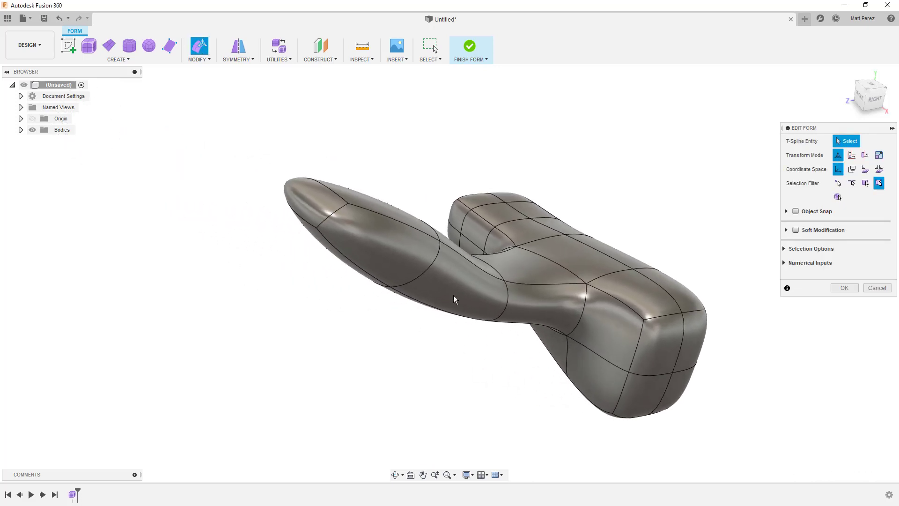
{"action": "left_click", "coordinate": [844, 287]}
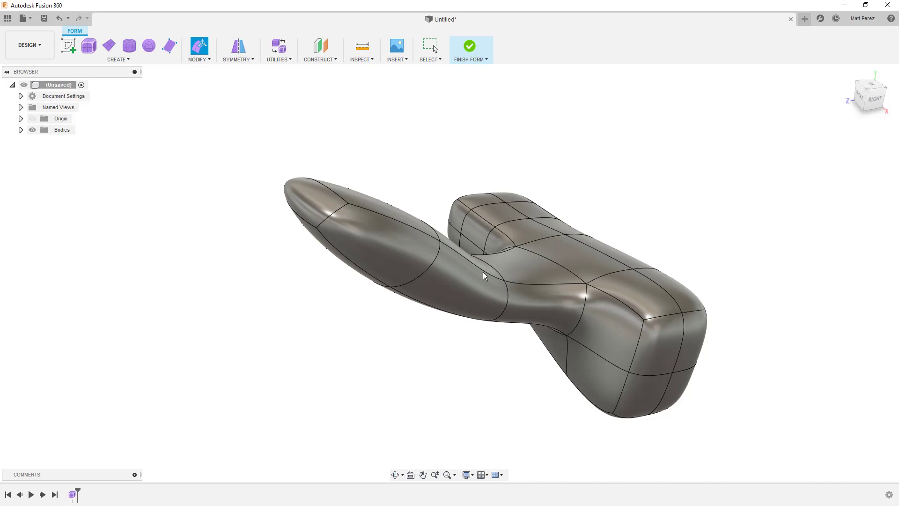
Delete the arm's tapered tip face using Modify > Delete, leaving an open elliptical mouth
{"action": "middle_click_drag", "start_coordinate": [308, 186], "coordinate": [314, 206], "text": "shift"}
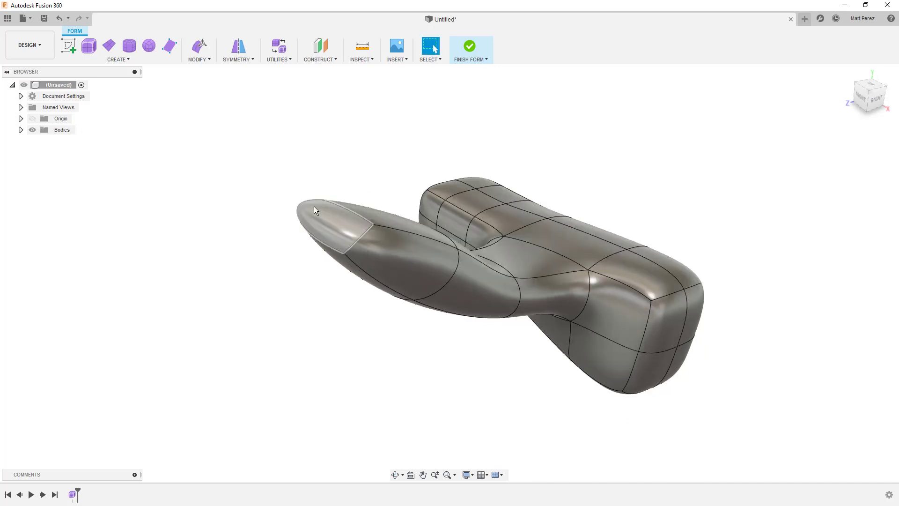
{"action": "left_click", "coordinate": [313, 206]}
{"action": "left_click", "coordinate": [210, 60]}
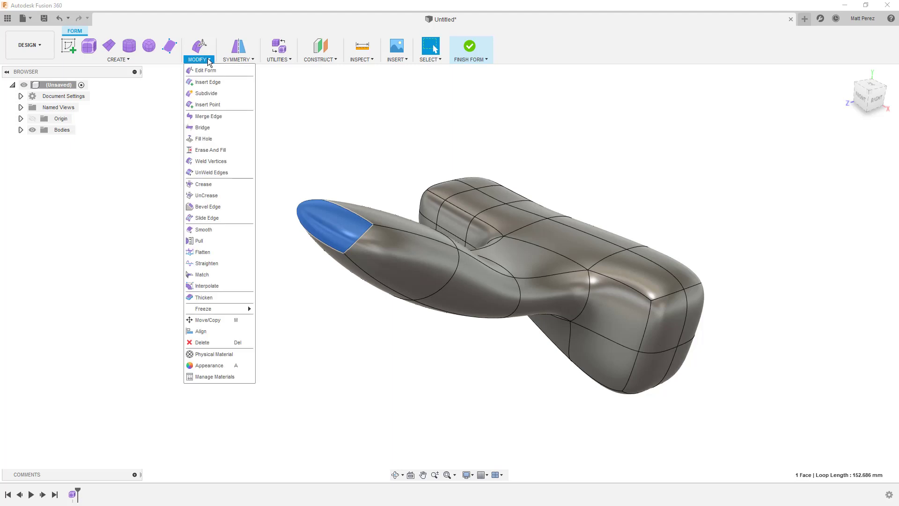
{"action": "left_click", "coordinate": [210, 342]}
{"action": "mouse_move", "coordinate": [322, 313]}
{"action": "middle_mouse_down", "text": "shift"}
{"action": "mouse_move", "coordinate": [367, 308]}
{"action": "mouse_move", "coordinate": [357, 320]}
{"action": "mouse_move", "coordinate": [320, 324]}
{"action": "middle_mouse_up", "text": "shift"}
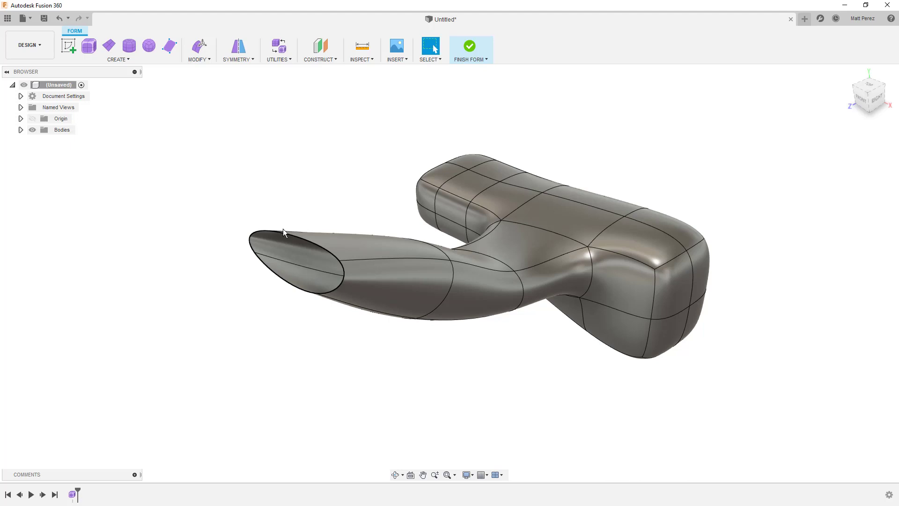
In Edit Form, move the tip's edge loop up and outward and tilt it -35°
{"action": "left_click", "coordinate": [199, 45]}
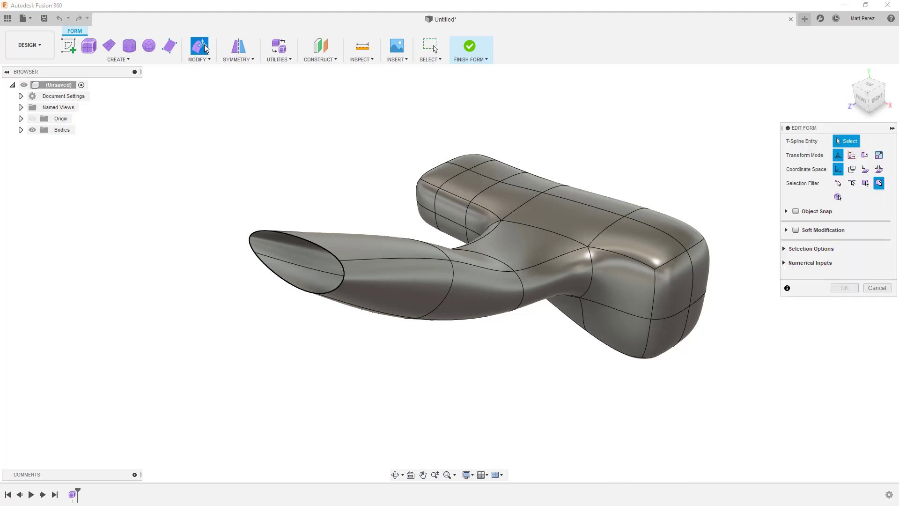
{"action": "double_click", "coordinate": [293, 237]}
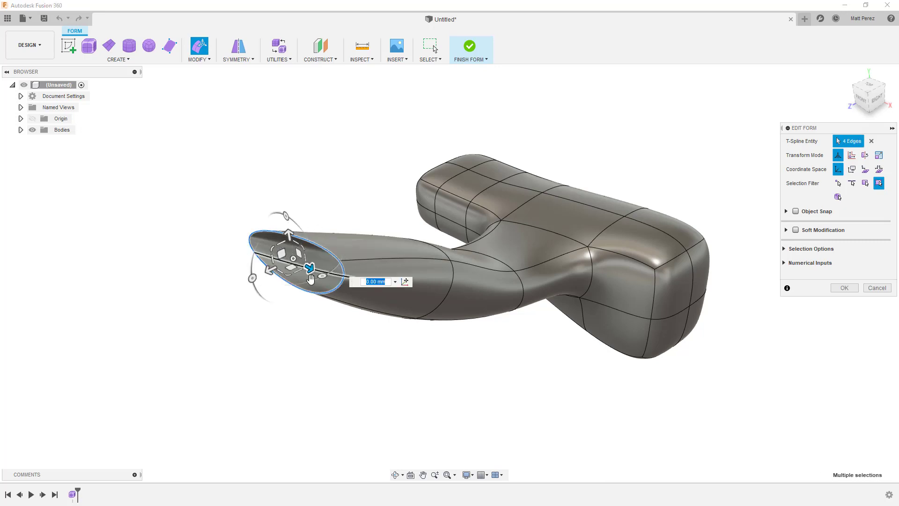
{"action": "left_click_drag", "start_coordinate": [281, 243], "coordinate": [120, 152]}
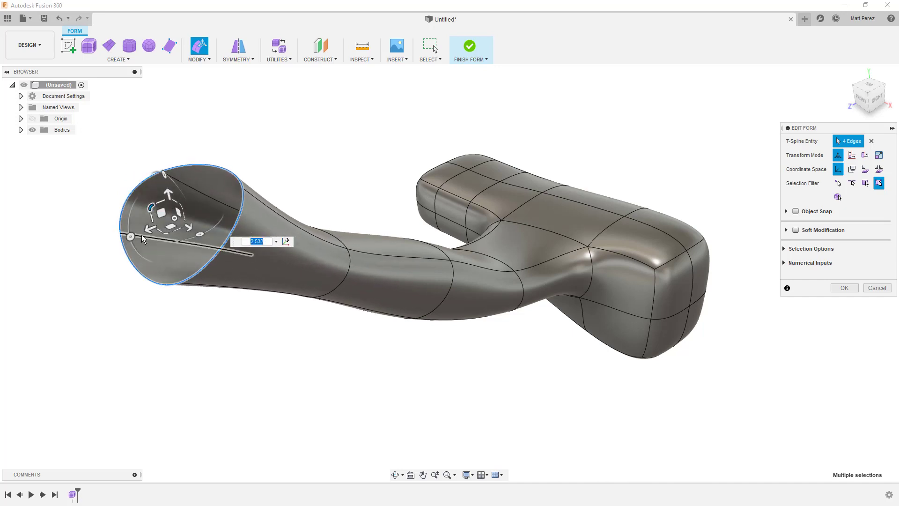
{"action": "left_click_drag", "start_coordinate": [151, 206], "coordinate": [146, 103]}
{"action": "scroll", "coordinate": [230, 251], "scroll_direction": "down", "scroll_amount": 5}
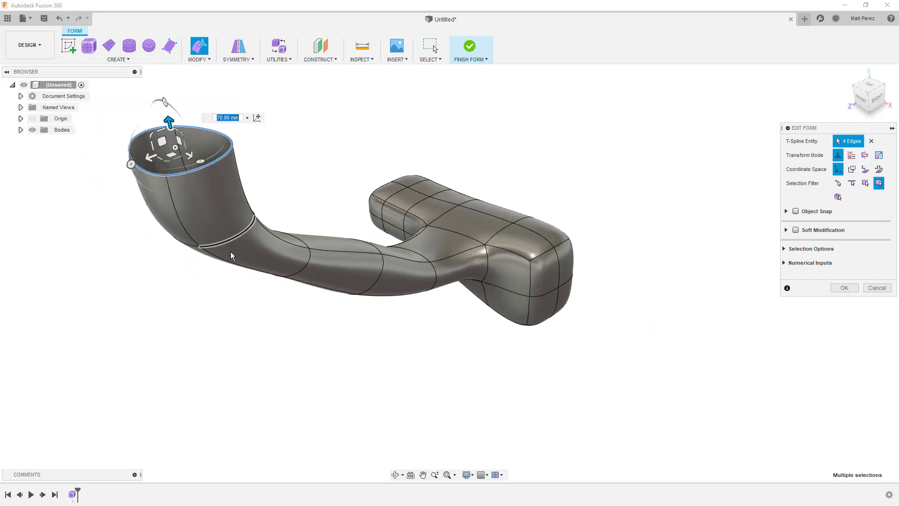
{"action": "middle_click_drag", "start_coordinate": [344, 322], "coordinate": [307, 309], "text": "shift"}
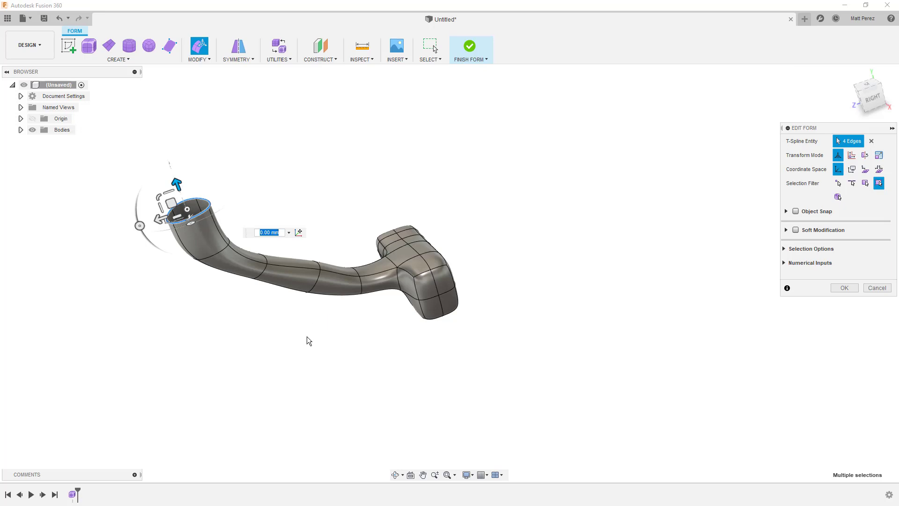
{"action": "middle_click_drag", "start_coordinate": [307, 337], "coordinate": [335, 349], "text": "shift"}
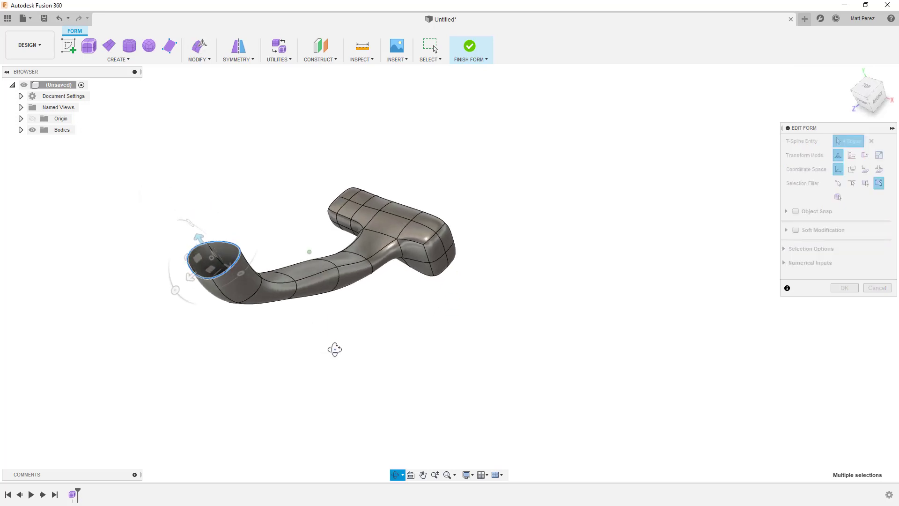
{"action": "left_click", "coordinate": [850, 288]}
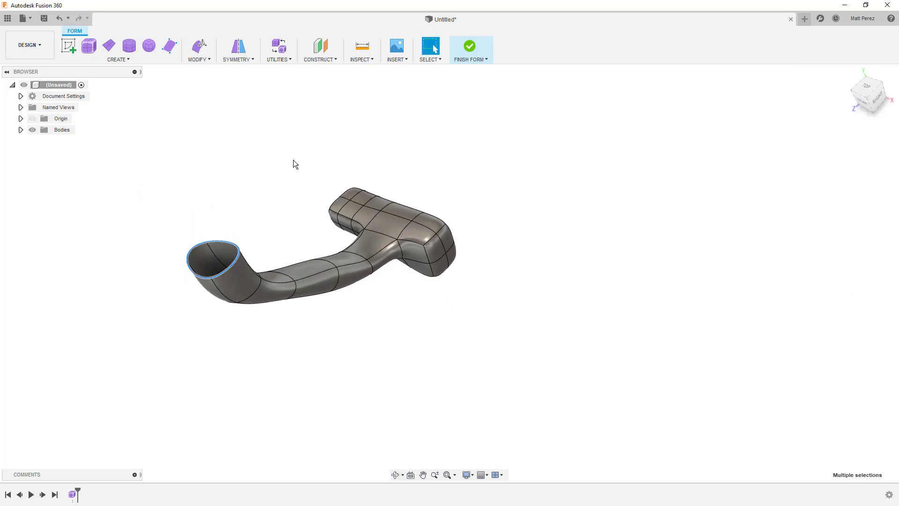
Cap the tube's open end with Fill Hole, with Maintain Crease Edges ticked
{"action": "left_click", "coordinate": [196, 60]}
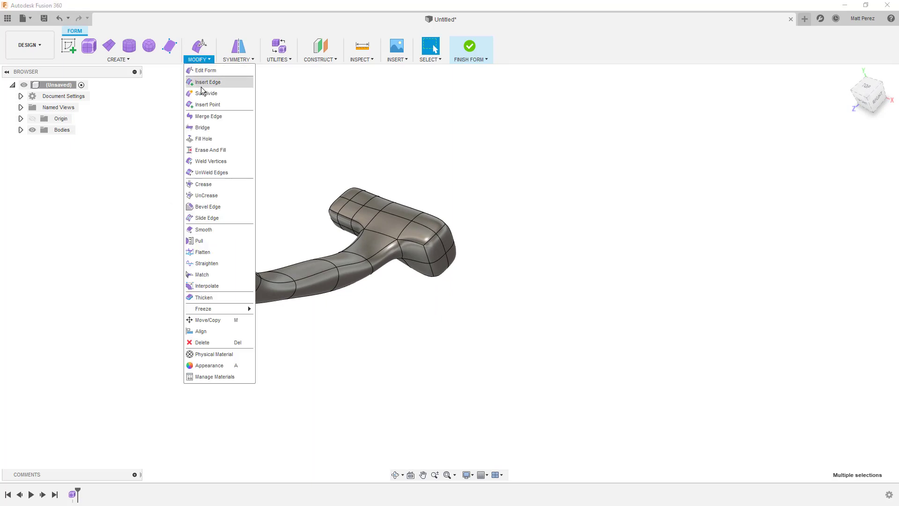
{"action": "left_click", "coordinate": [205, 138]}
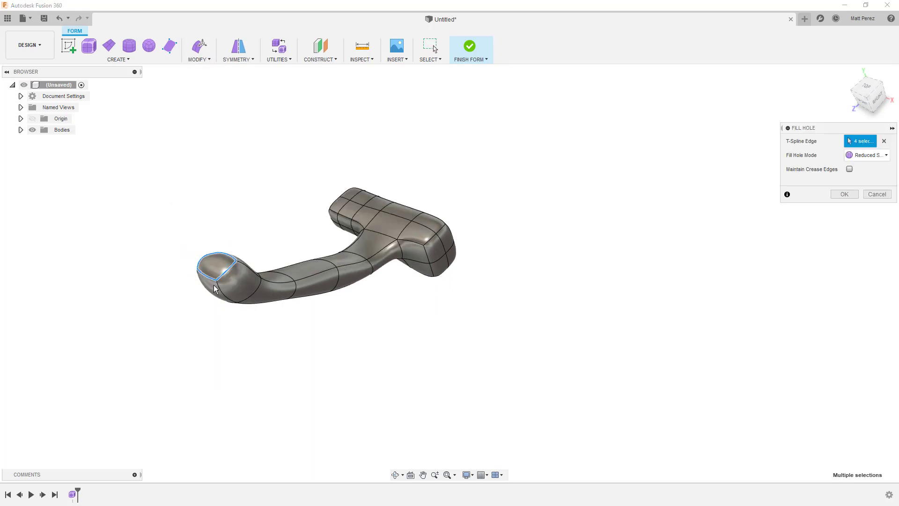
{"action": "scroll", "coordinate": [216, 284], "scroll_direction": "up", "scroll_amount": 3}
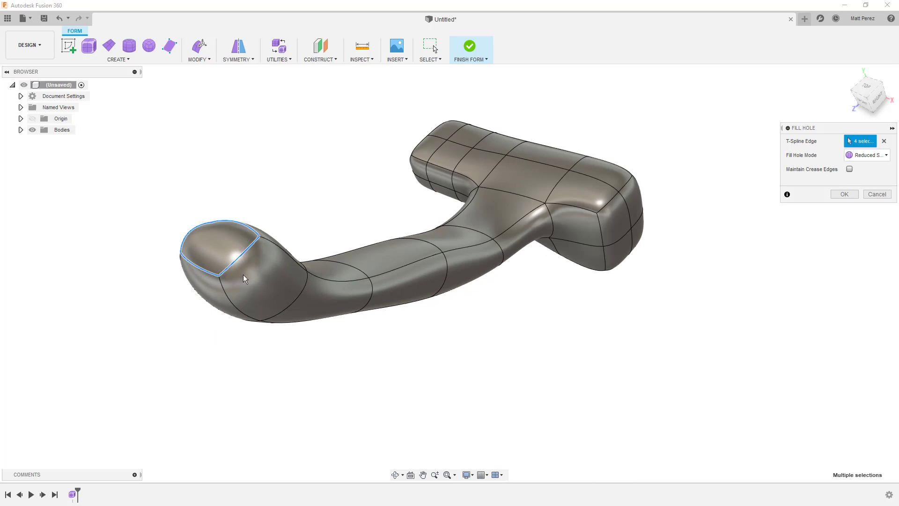
{"action": "left_click", "coordinate": [850, 169]}
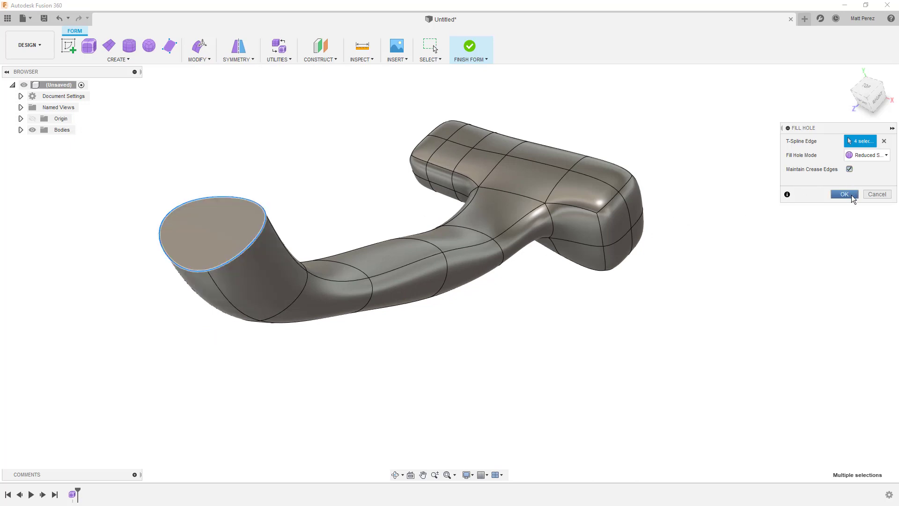
{"action": "left_click", "coordinate": [844, 194]}
{"action": "middle_click_drag", "start_coordinate": [429, 325], "coordinate": [323, 328], "text": "shift"}
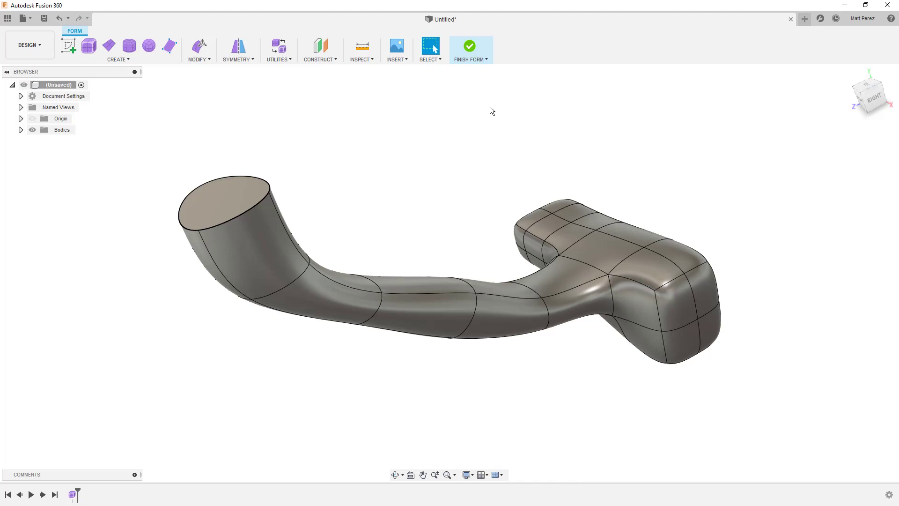
Finish the form, then add a YZ-plane section analysis offset 80 mm
{"action": "left_click", "coordinate": [476, 46]}
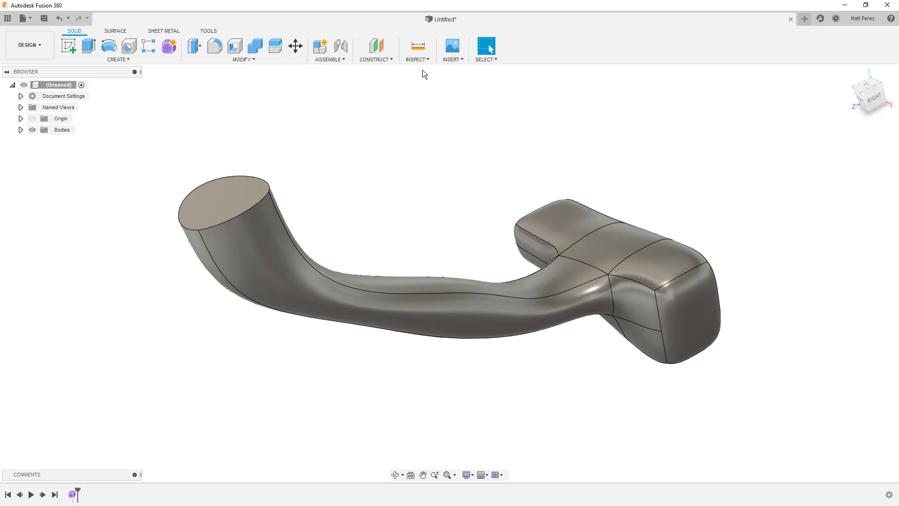
{"action": "left_click", "coordinate": [422, 60]}
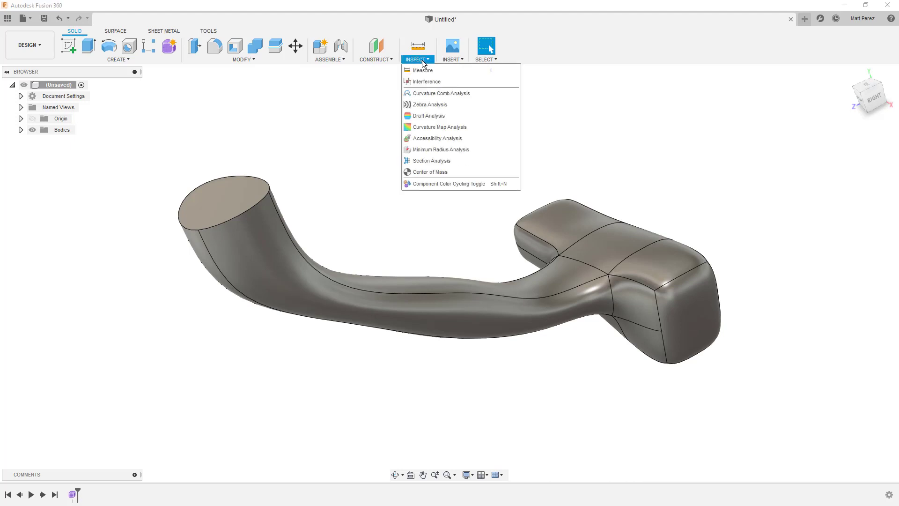
{"action": "left_click", "coordinate": [428, 160]}
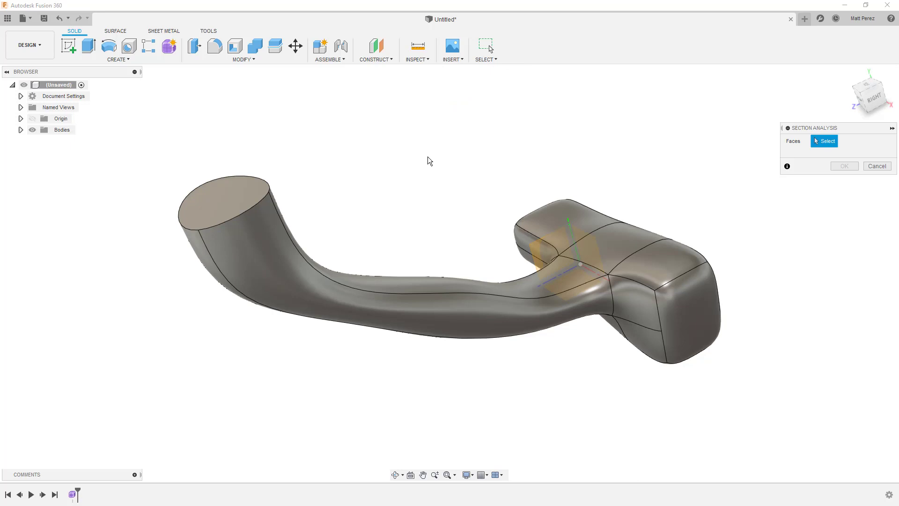
{"action": "left_click", "coordinate": [540, 259]}
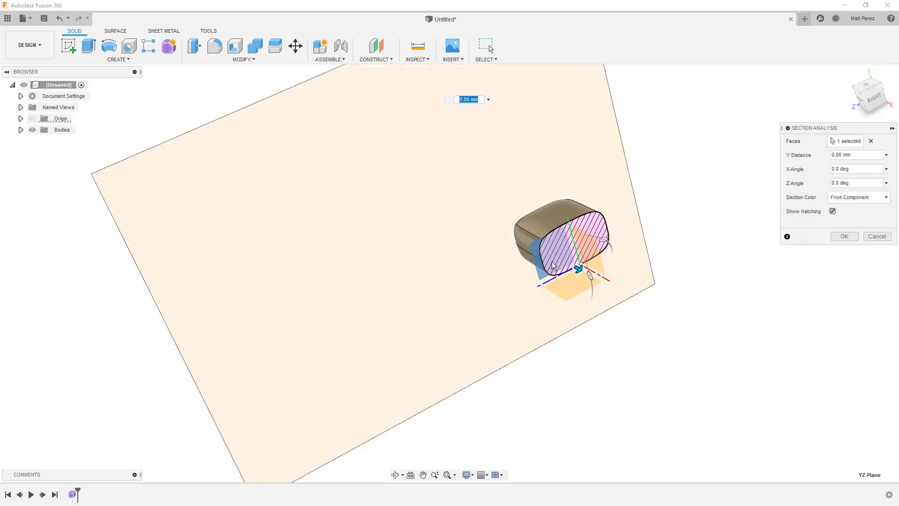
{"action": "left_click_drag", "start_coordinate": [575, 267], "coordinate": [624, 304]}
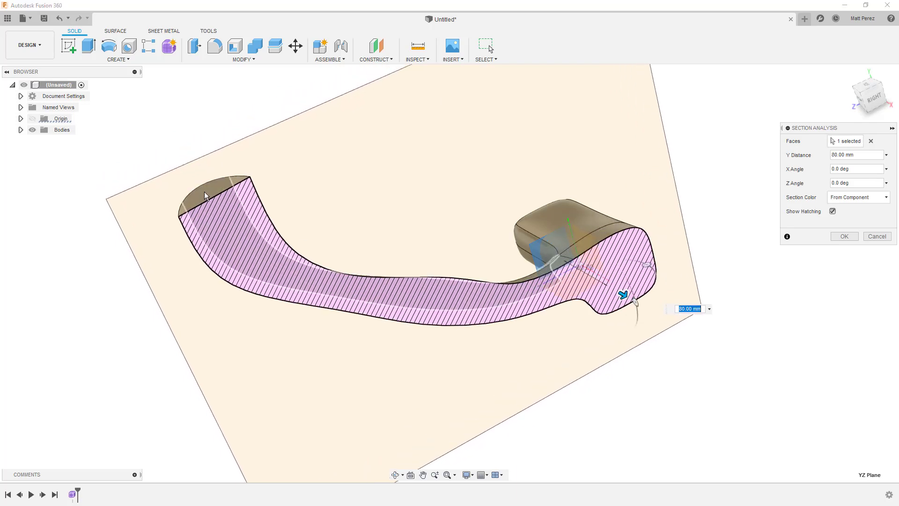
{"action": "left_click", "coordinate": [856, 238]}
Shell the body with a 2 mm inside thickness, leaving the tube's end face open
{"action": "left_click", "coordinate": [246, 59]}
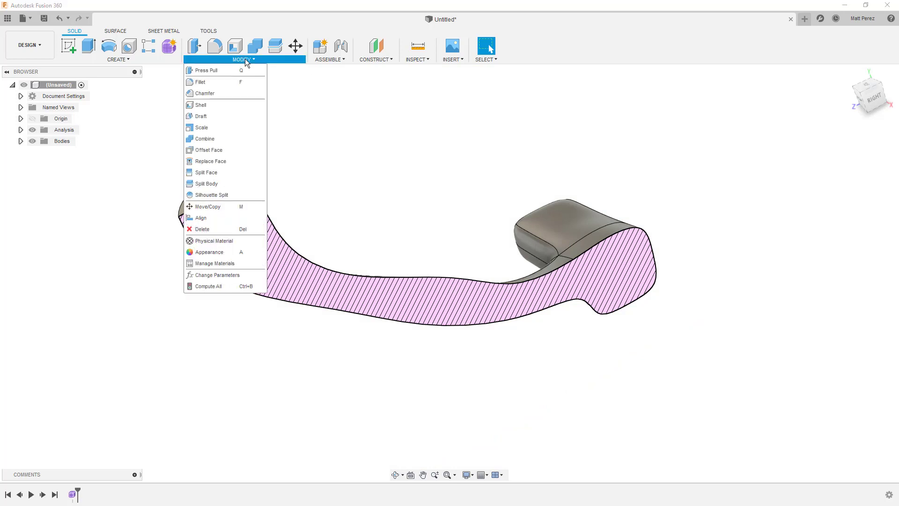
{"action": "left_click", "coordinate": [217, 105]}
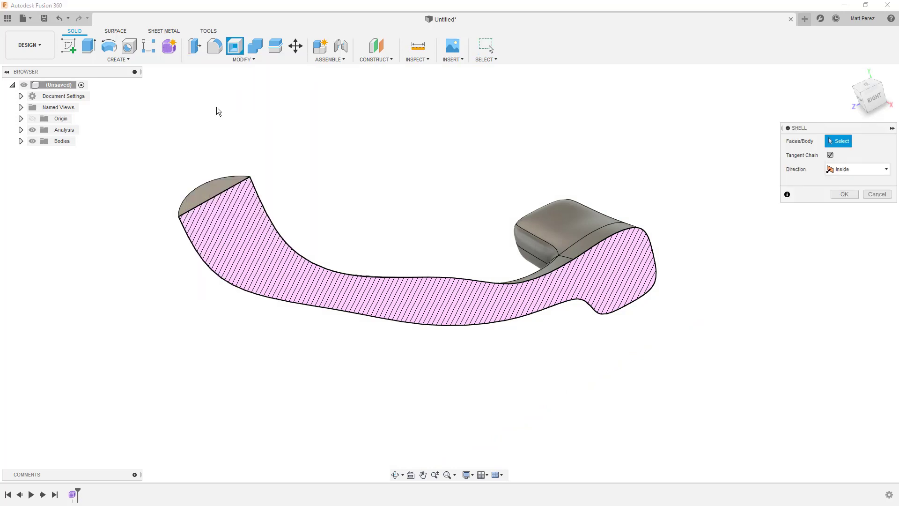
{"action": "left_click", "coordinate": [211, 193]}
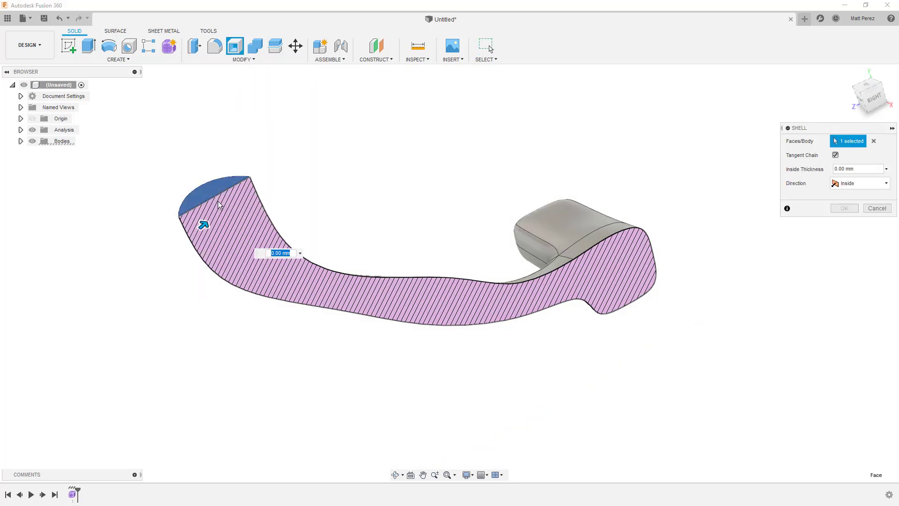
{"action": "type", "text": "2"}
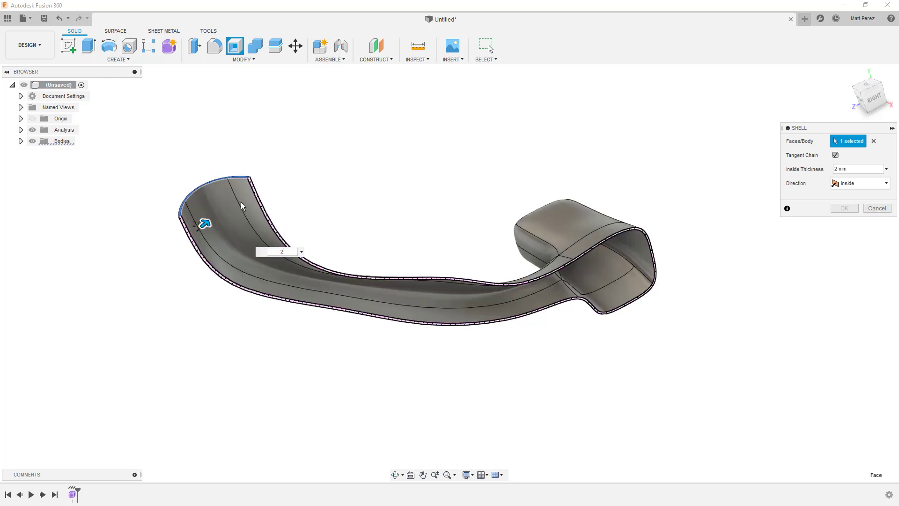
{"action": "left_click", "coordinate": [847, 208]}
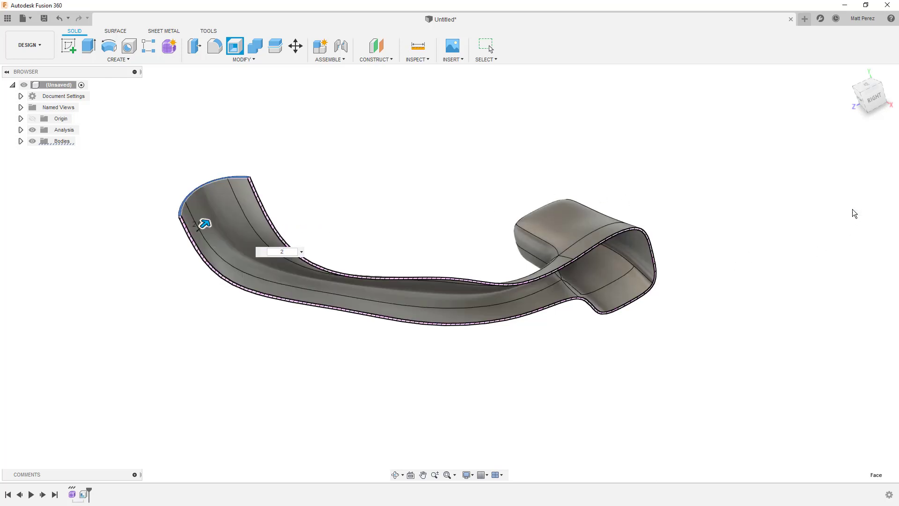
{"action": "mouse_move", "coordinate": [507, 341]}
{"action": "middle_mouse_down", "text": "shift"}
{"action": "mouse_move", "coordinate": [518, 359]}
{"action": "mouse_move", "coordinate": [578, 369]}
{"action": "mouse_move", "coordinate": [596, 356]}
{"action": "mouse_move", "coordinate": [498, 346]}
{"action": "mouse_move", "coordinate": [494, 283]}
{"action": "mouse_move", "coordinate": [476, 295]}
{"action": "mouse_move", "coordinate": [490, 291]}
{"action": "mouse_move", "coordinate": [498, 332]}
{"action": "middle_mouse_up", "text": "shift"}
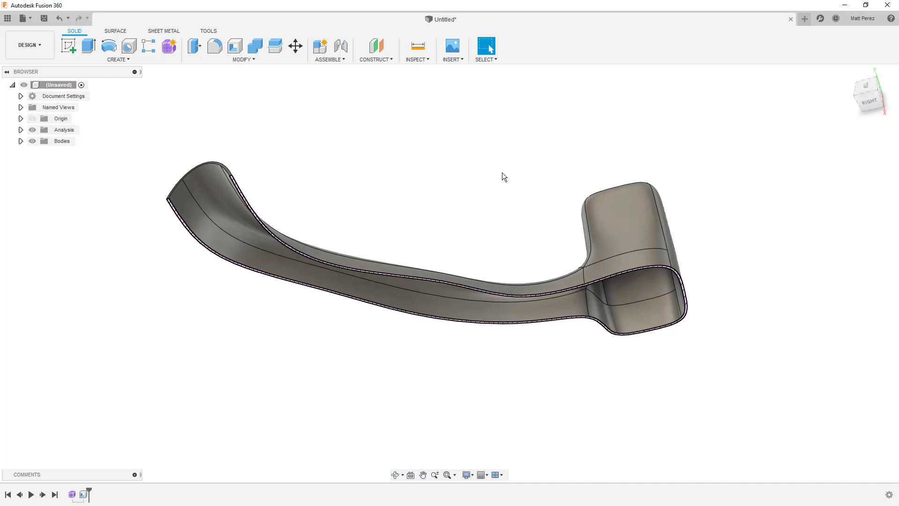
Hide Section1 in the Browser's Analysis folder
{"action": "left_click", "coordinate": [21, 129]}
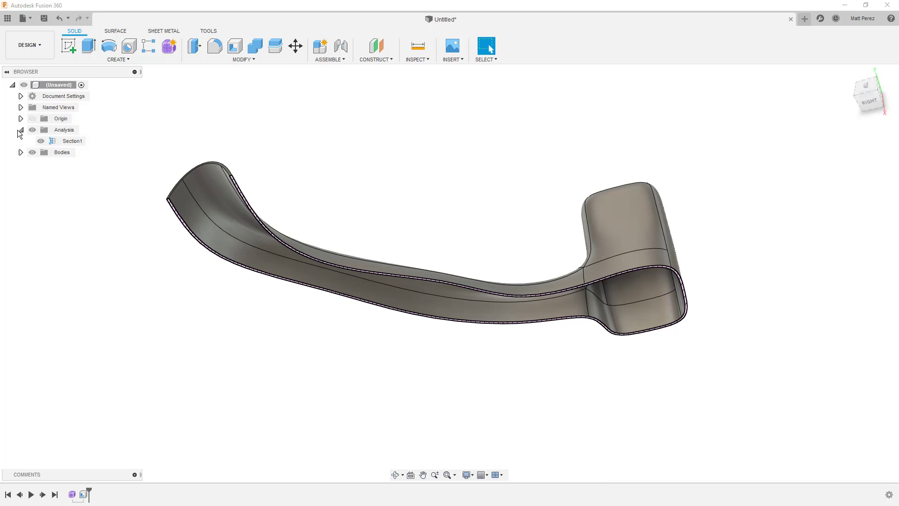
{"action": "left_click", "coordinate": [41, 140]}
{"action": "middle_click_drag", "start_coordinate": [106, 190], "coordinate": [296, 265], "text": "shift"}
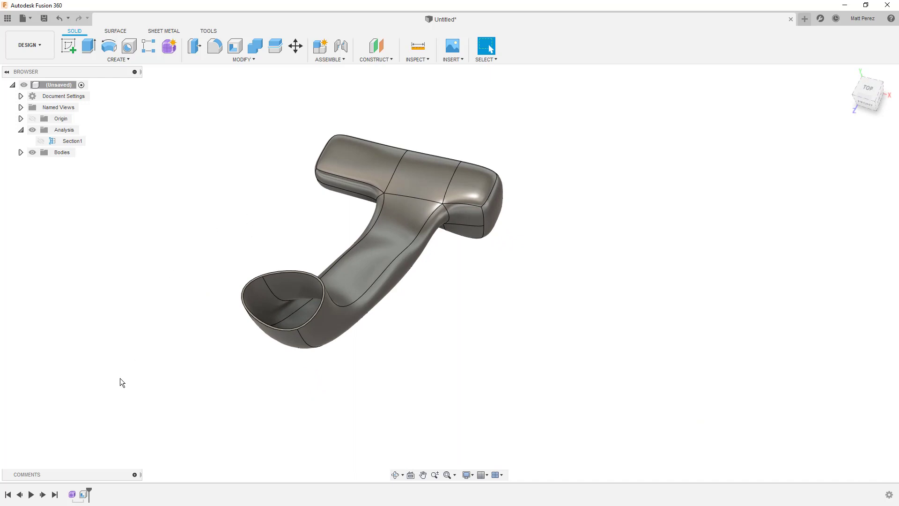
Edit Form1 from the timeline to stretch the two handle end faces outward, then finish the form
{"action": "right_click", "coordinate": [72, 500]}
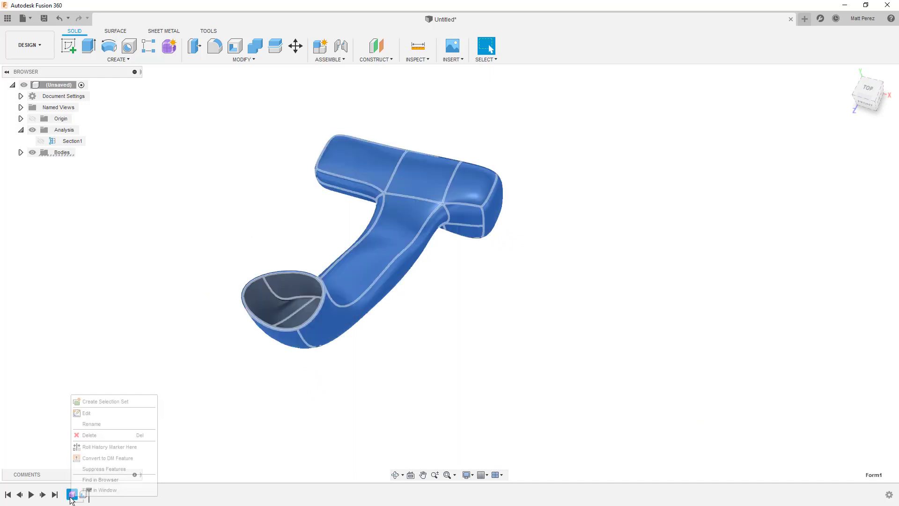
{"action": "left_click", "coordinate": [91, 415]}
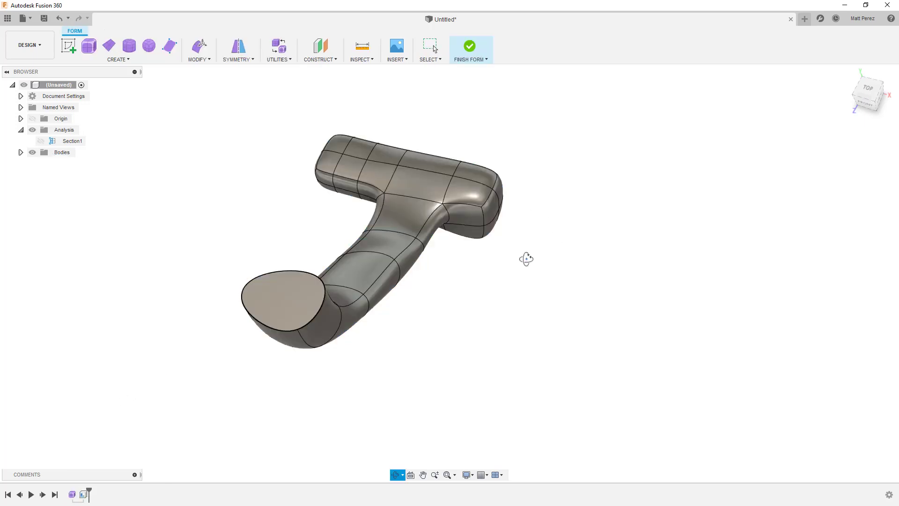
{"action": "middle_click_drag", "start_coordinate": [526, 257], "coordinate": [282, 85], "text": "shift"}
{"action": "left_click", "coordinate": [200, 46]}
{"action": "left_click", "coordinate": [523, 232]}
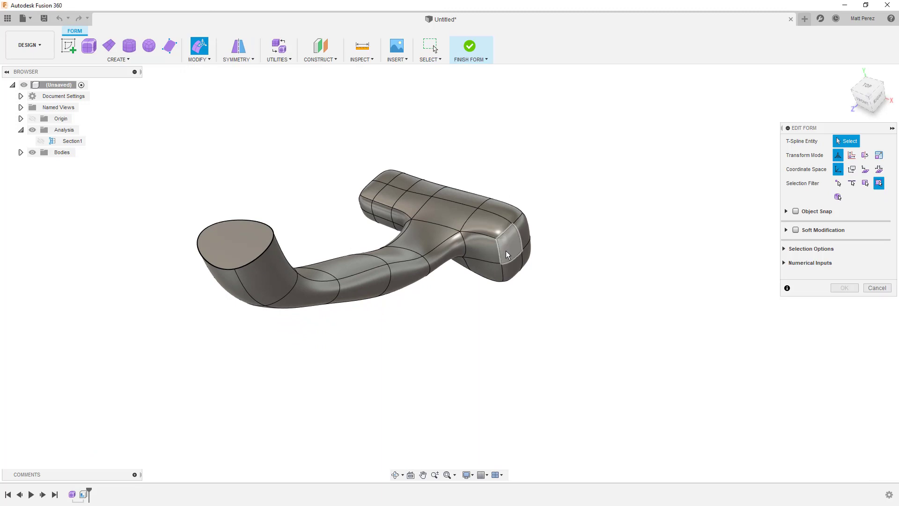
{"action": "left_click", "coordinate": [513, 270]}
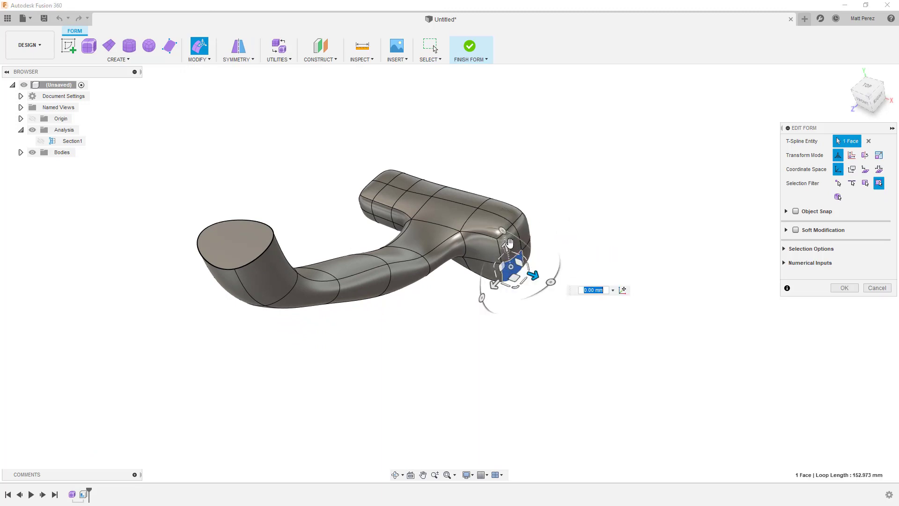
{"action": "left_click", "coordinate": [510, 242], "text": "shift"}
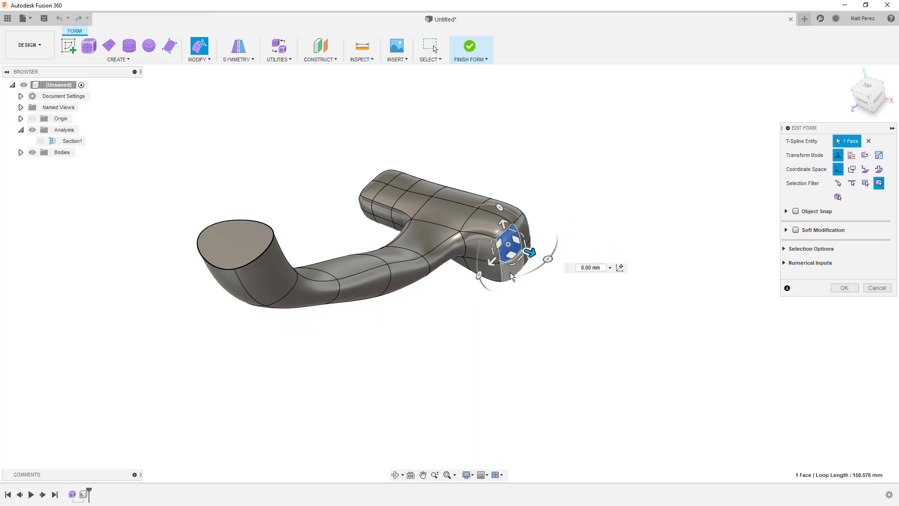
{"action": "left_click_drag", "start_coordinate": [525, 265], "coordinate": [633, 302]}
{"action": "left_click", "coordinate": [844, 289]}
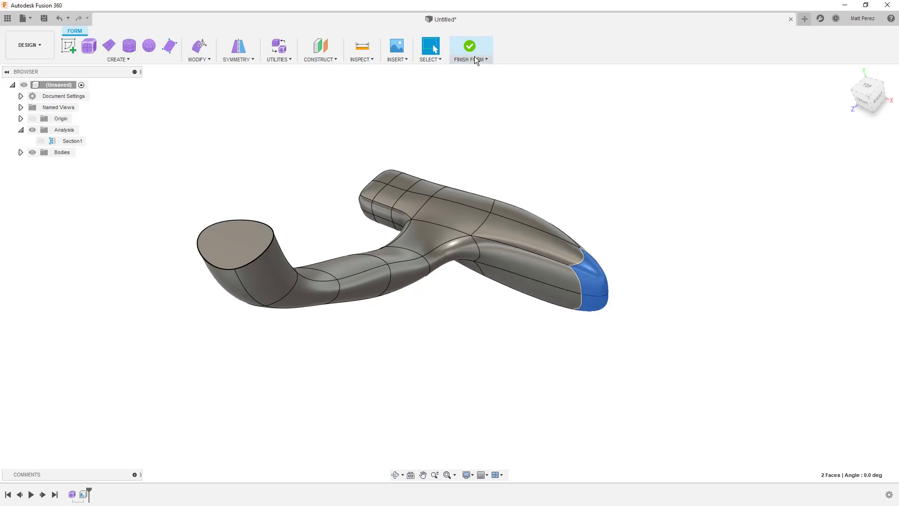
{"action": "left_click", "coordinate": [469, 47]}
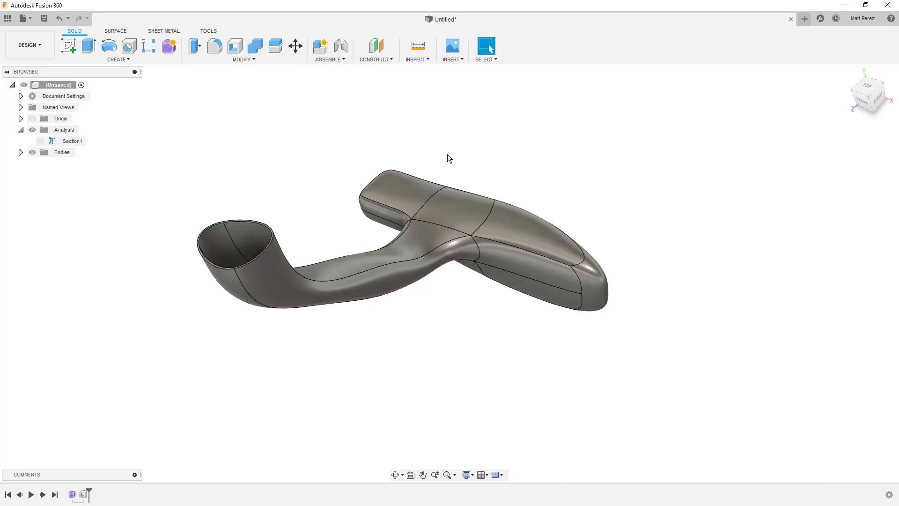
{"action": "middle_click_drag", "start_coordinate": [474, 297], "coordinate": [384, 263], "text": "shift"}
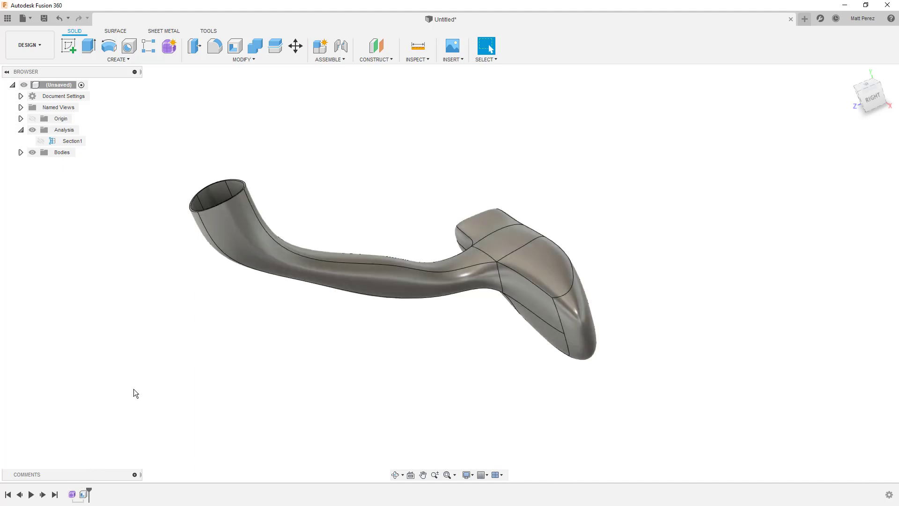
{"action": "mouse_move", "coordinate": [281, 337]}
{"action": "middle_mouse_down", "text": "shift"}
{"action": "mouse_move", "coordinate": [291, 361]}
{"action": "mouse_move", "coordinate": [281, 348]}
{"action": "middle_mouse_up", "text": "shift"}
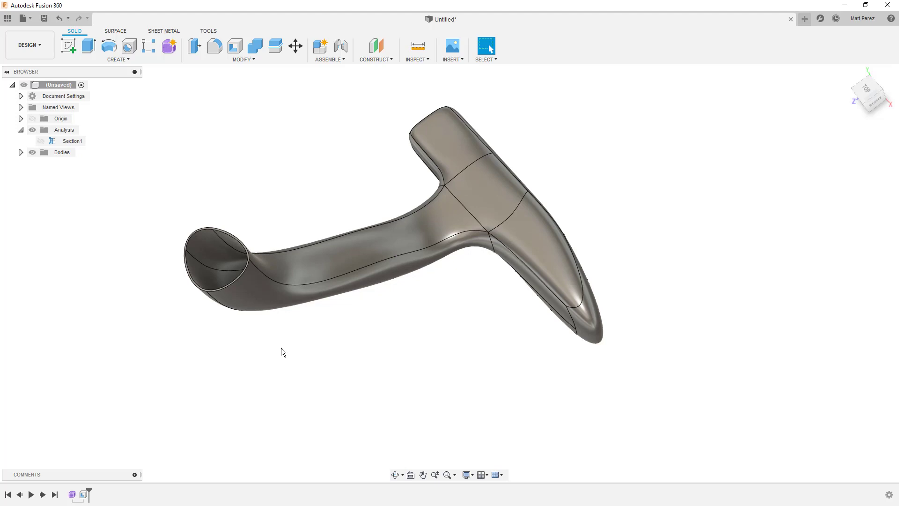